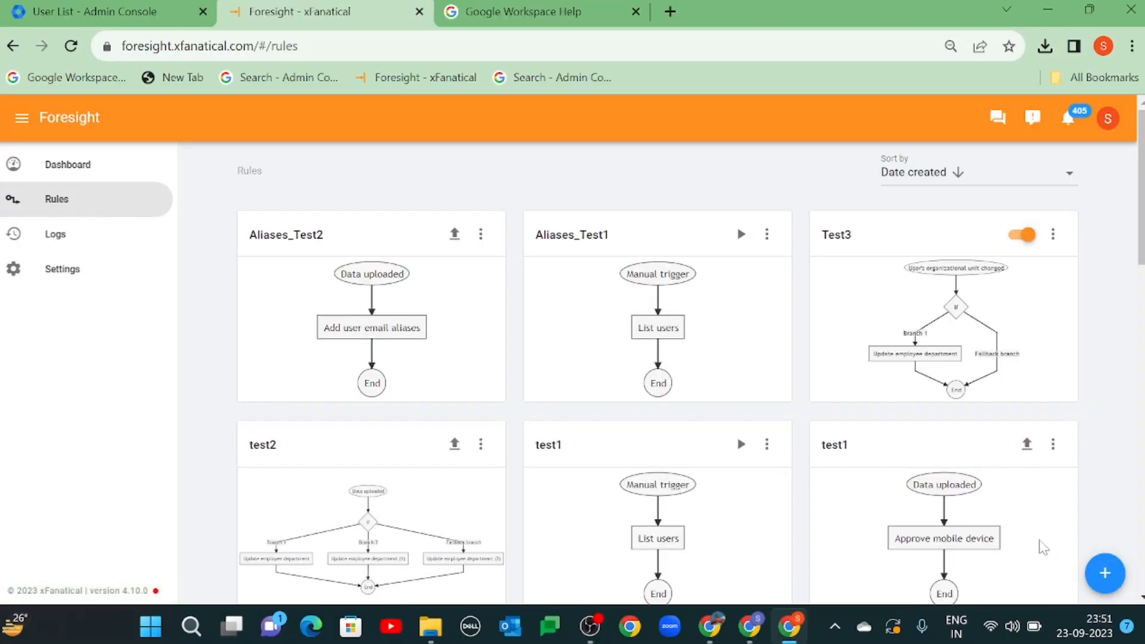
# - Start a new rule with a Manual trigger and add the List users action
pyautogui.scroll(-2, 497, 434)
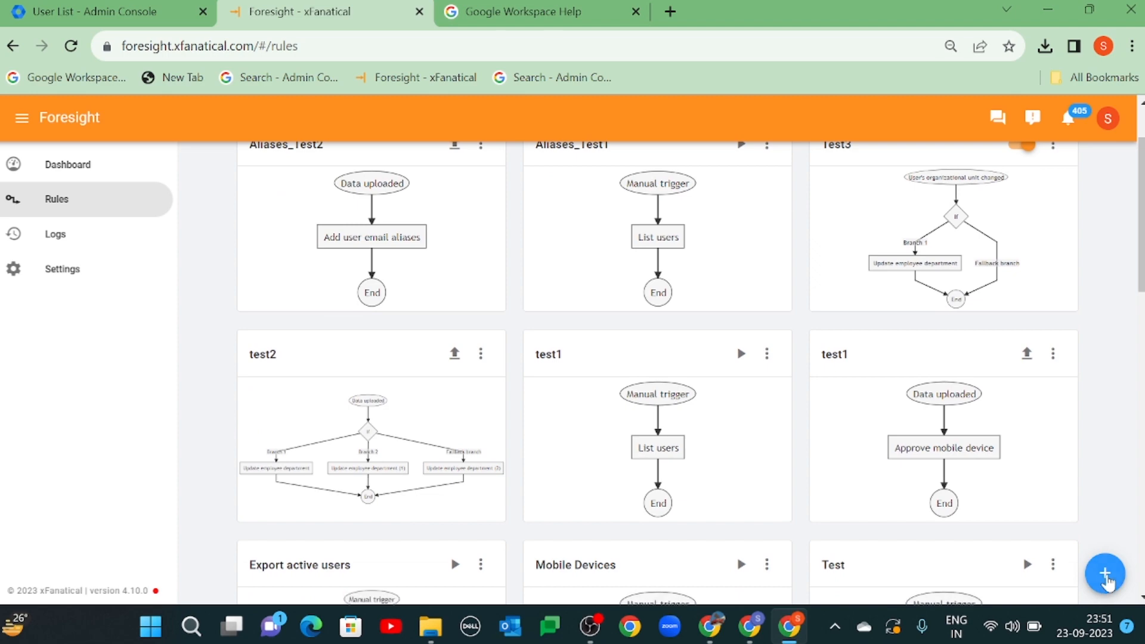
pyautogui.click(1106, 576)
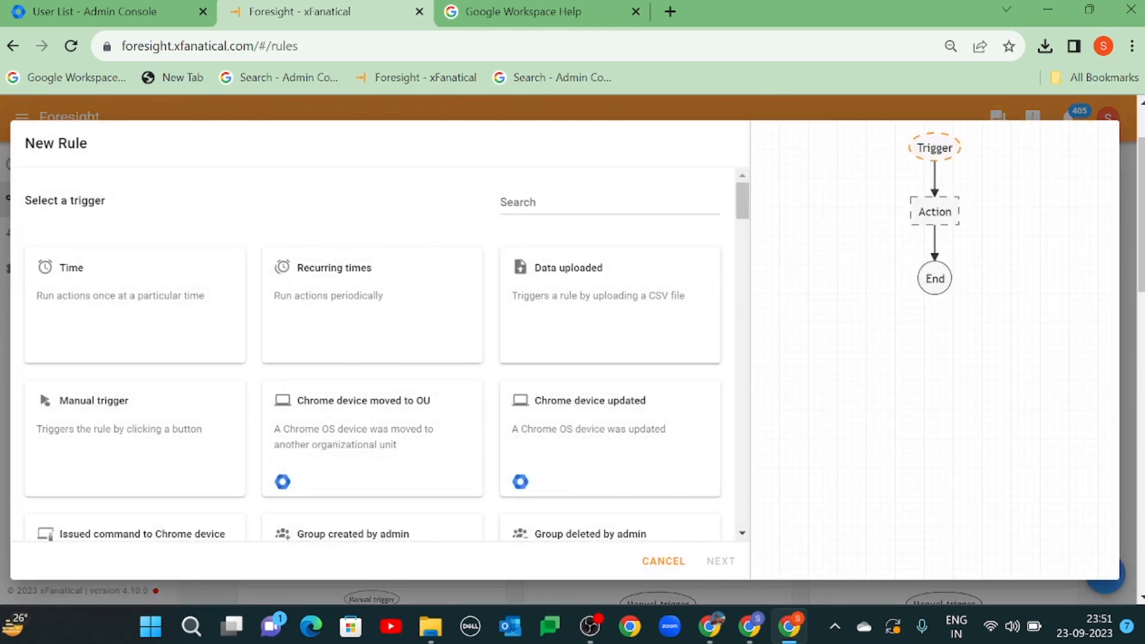
pyautogui.click(188, 427)
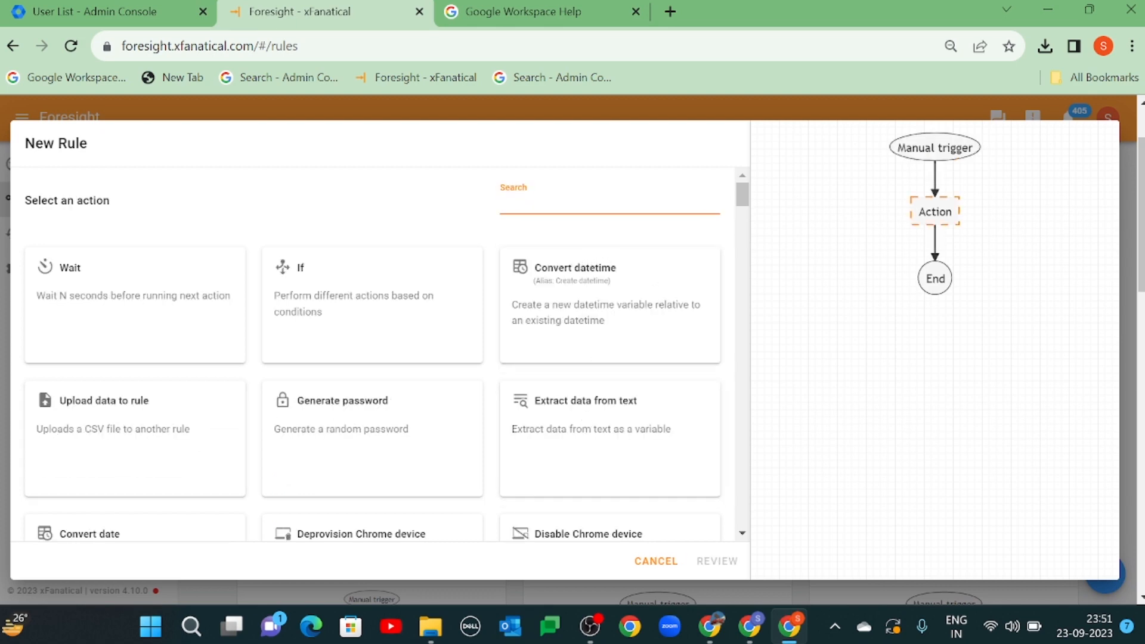
pyautogui.write('list use')
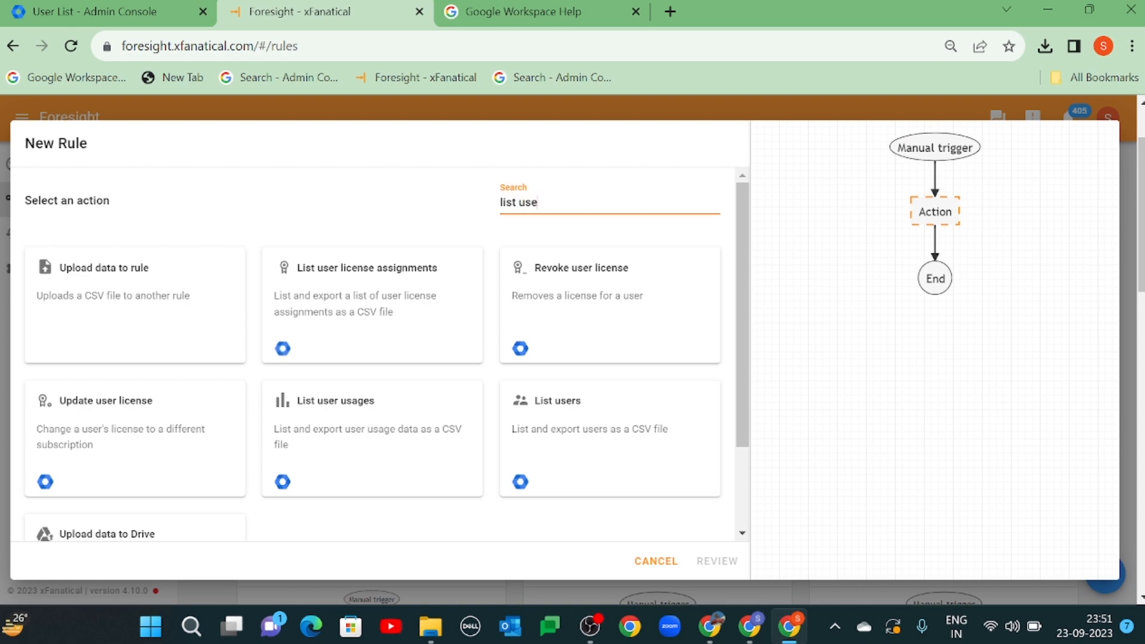
pyautogui.click(585, 400)
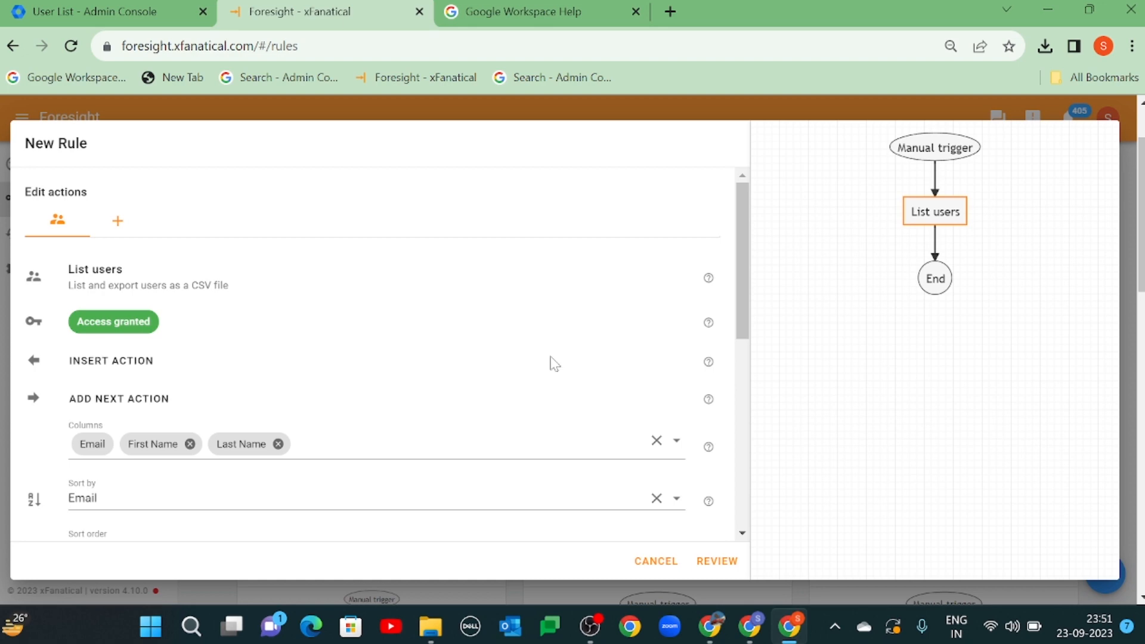
# - Remove the First Name and Last Name columns from the List users export and add Org Unit Path
pyautogui.click(278, 443)
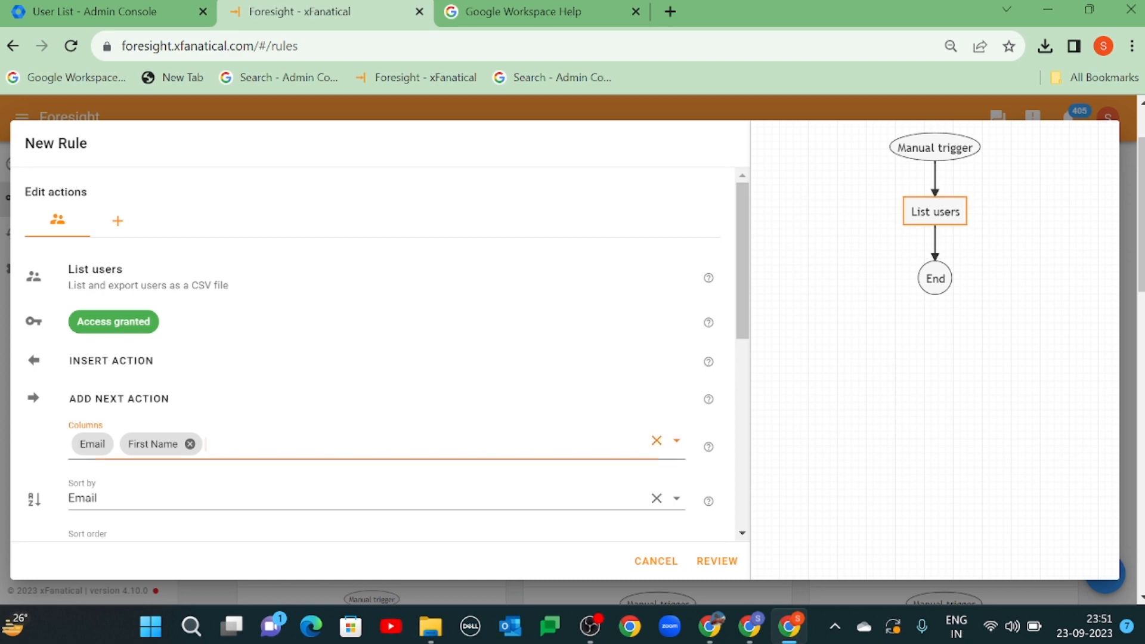
pyautogui.click(189, 444)
pyautogui.scroll(-2, 153, 442)
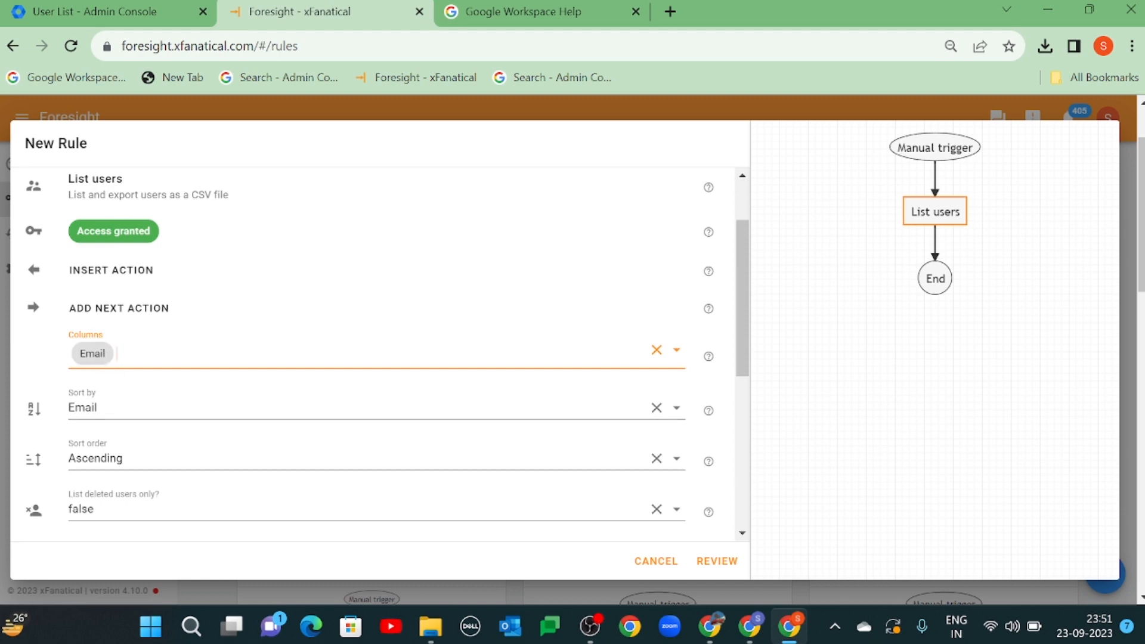
pyautogui.click(149, 355)
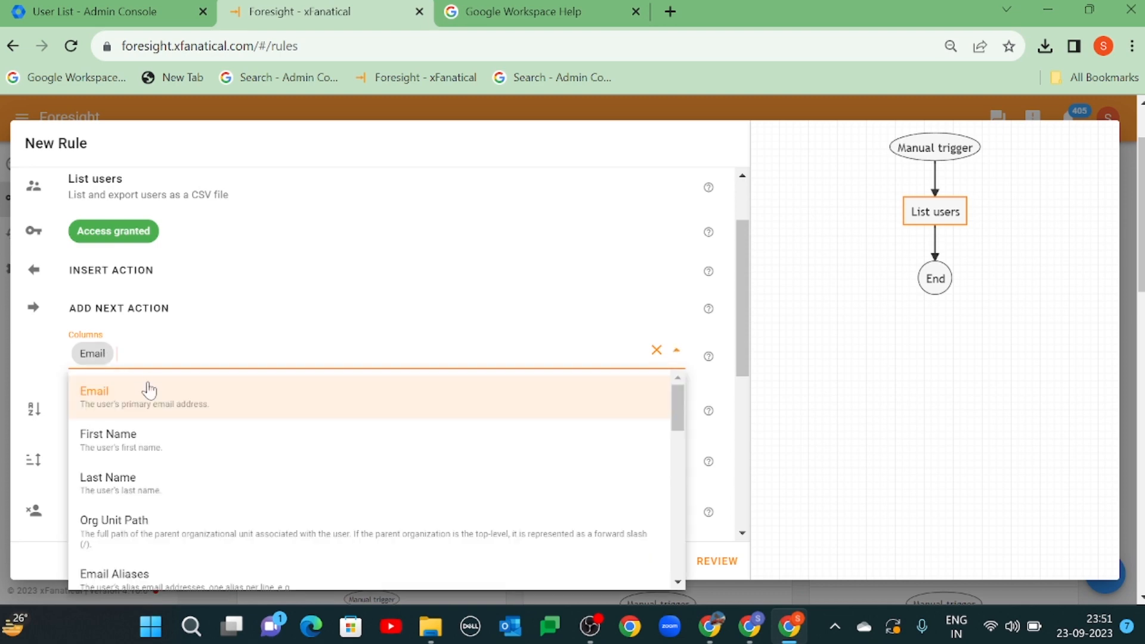
pyautogui.click(177, 537)
pyautogui.click(793, 429)
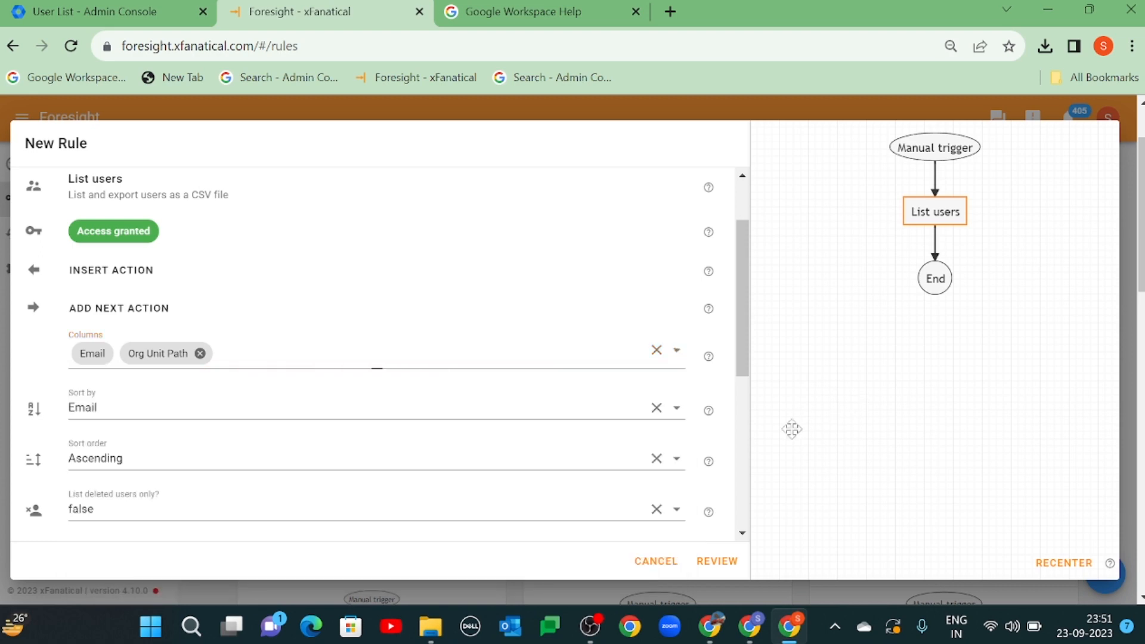
# - Review the rule, name it "Rule1(A)- OU based department update" and create it
pyautogui.scroll(-1, 697, 471)
pyautogui.scroll(-4, 697, 471)
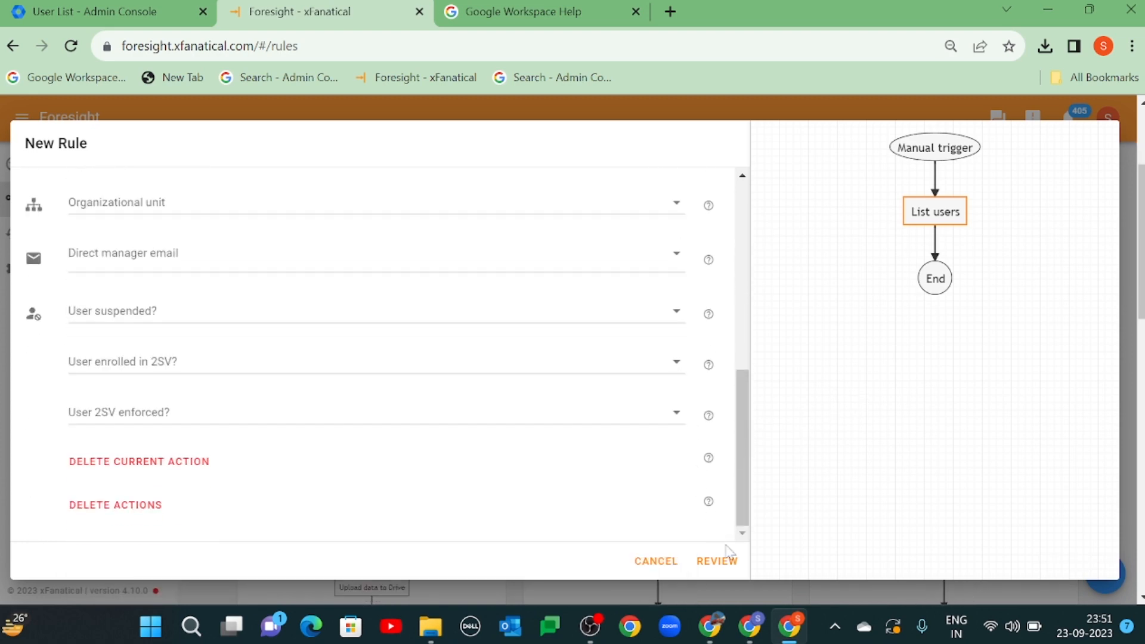
pyautogui.click(729, 562)
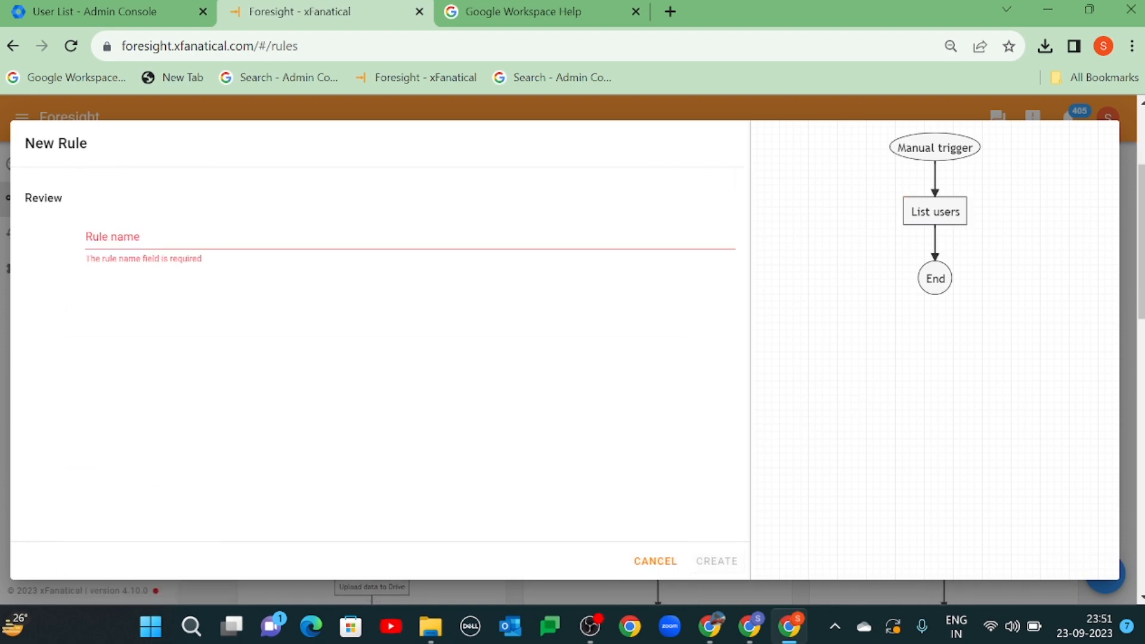
pyautogui.write('Rule1(A)- OU based department updat')
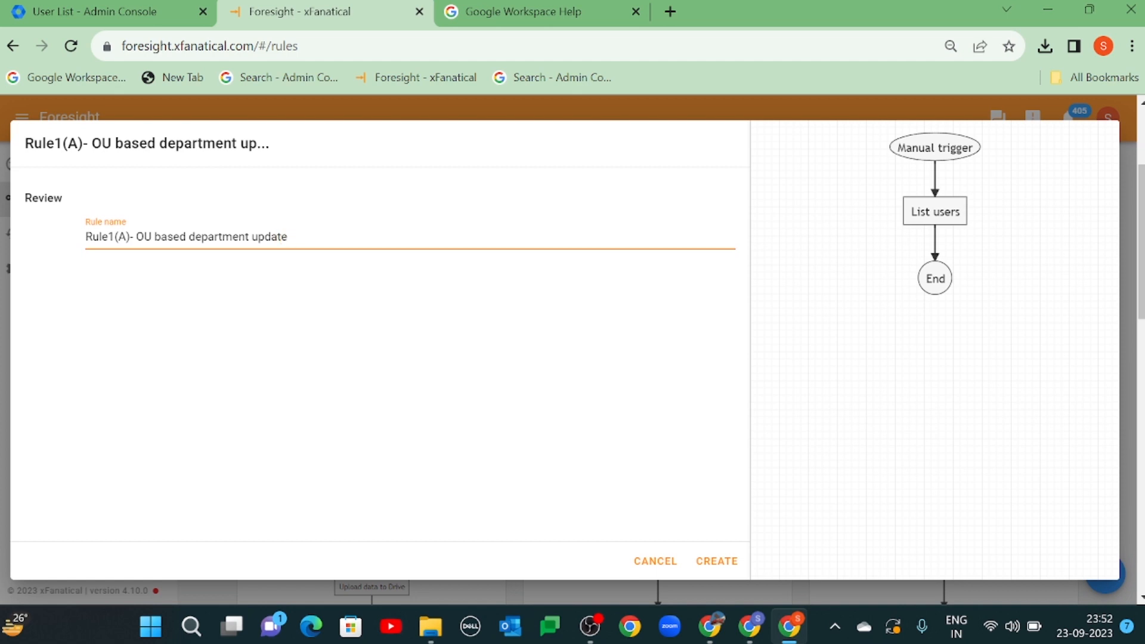
pyautogui.click(719, 561)
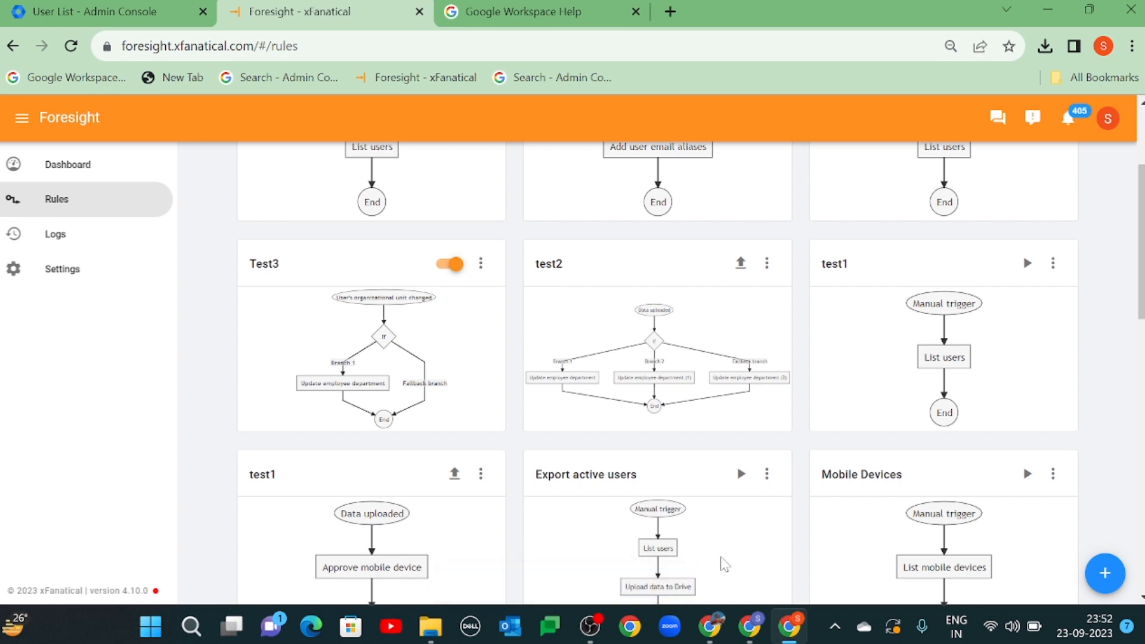
# - Run the "Rule1(A)- OU based department update" rule manually and open its newest log entry
pyautogui.scroll(3, 358, 325)
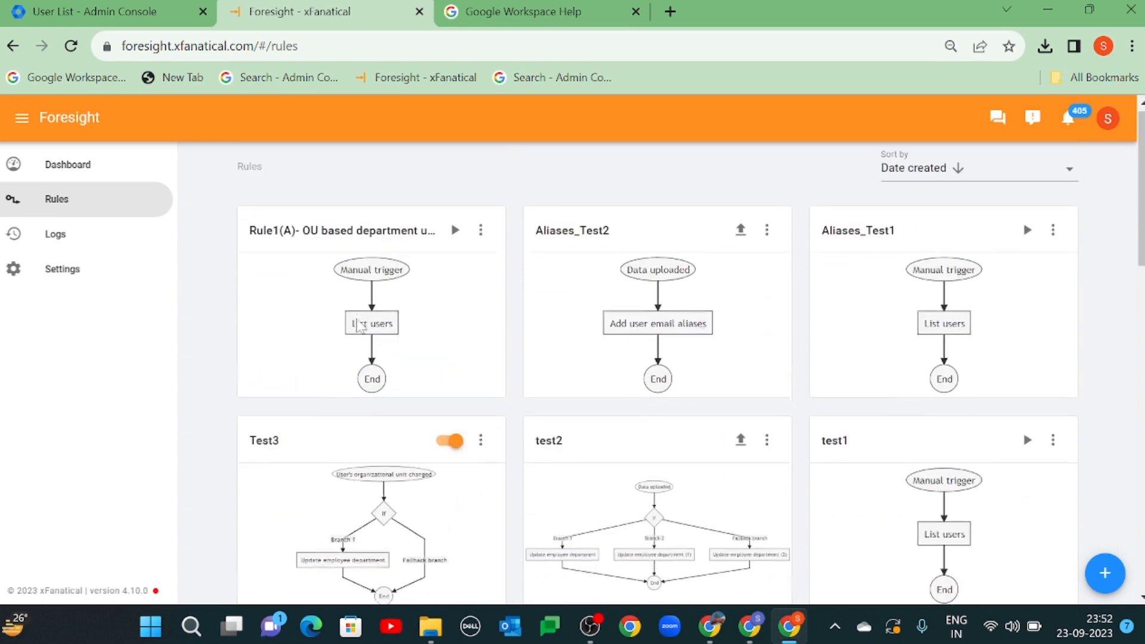
pyautogui.click(456, 230)
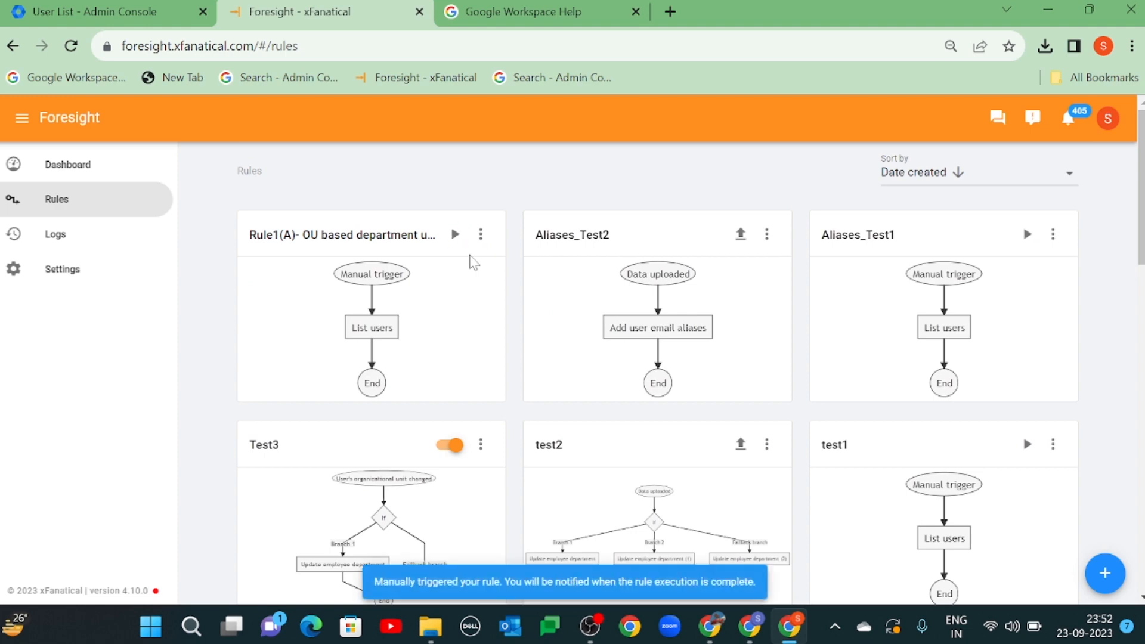
pyautogui.click(84, 236)
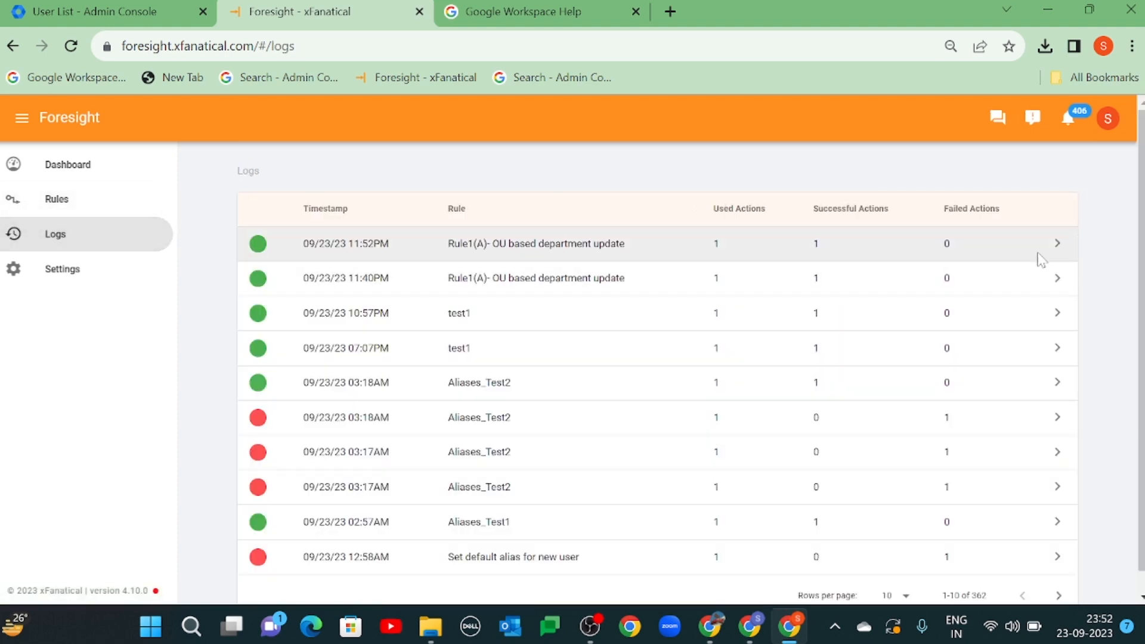
pyautogui.click(1057, 245)
pyautogui.scroll(-3, 1025, 478)
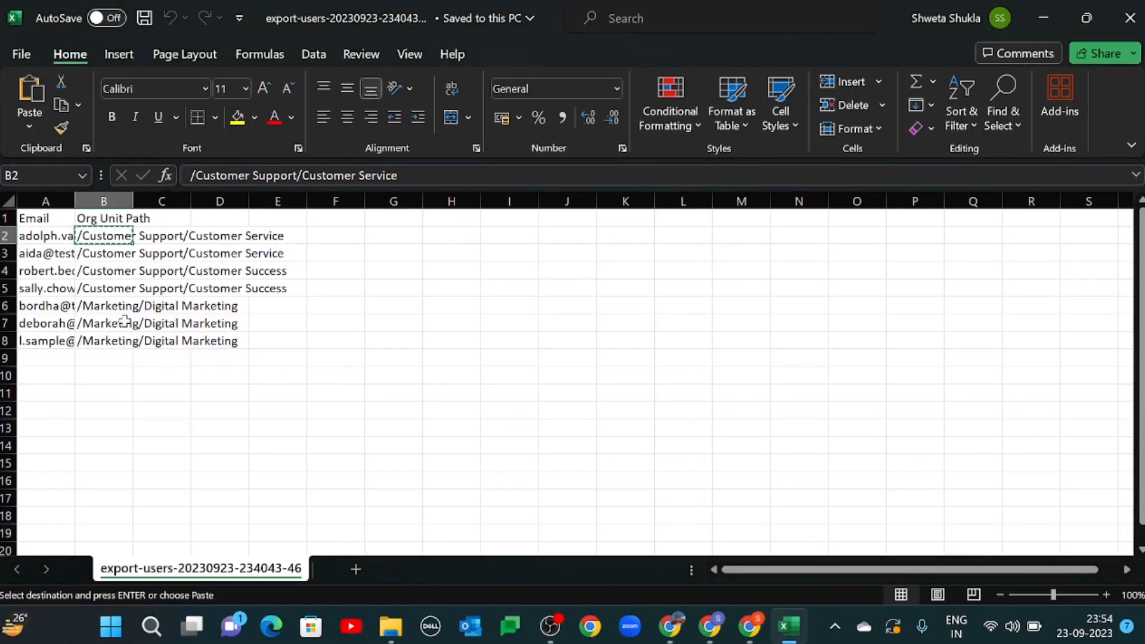
# - Copy the first /Marketing/Digital Marketing org unit path from the exported user list in Excel
pyautogui.click(108, 307)
pyautogui.hotkey('ctrl', 'c')
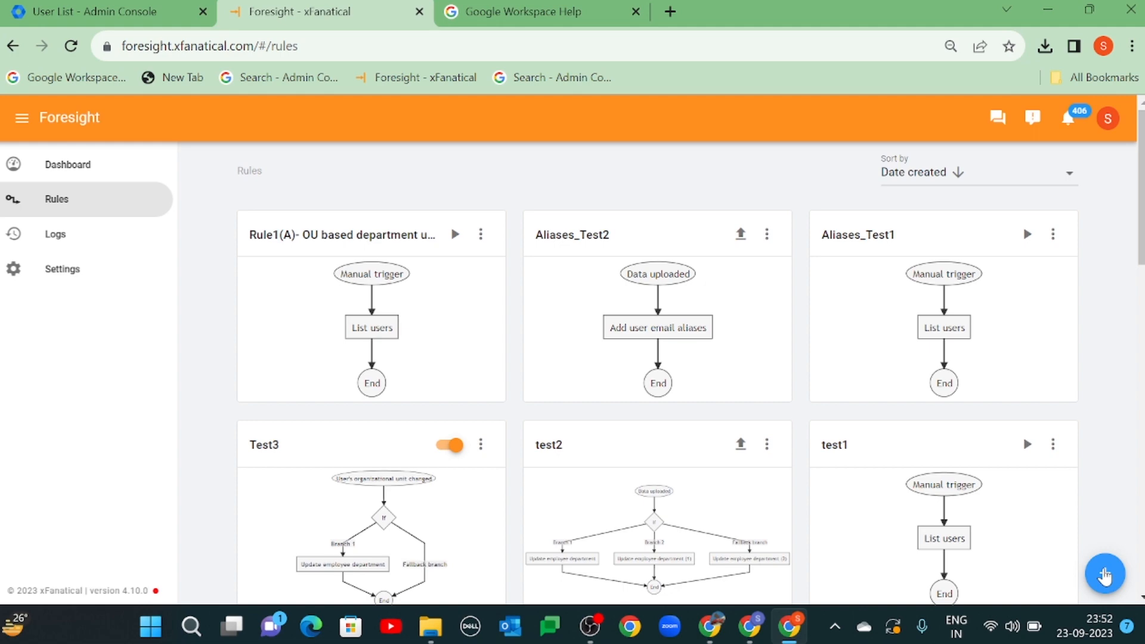
pyautogui.click(1104, 575)
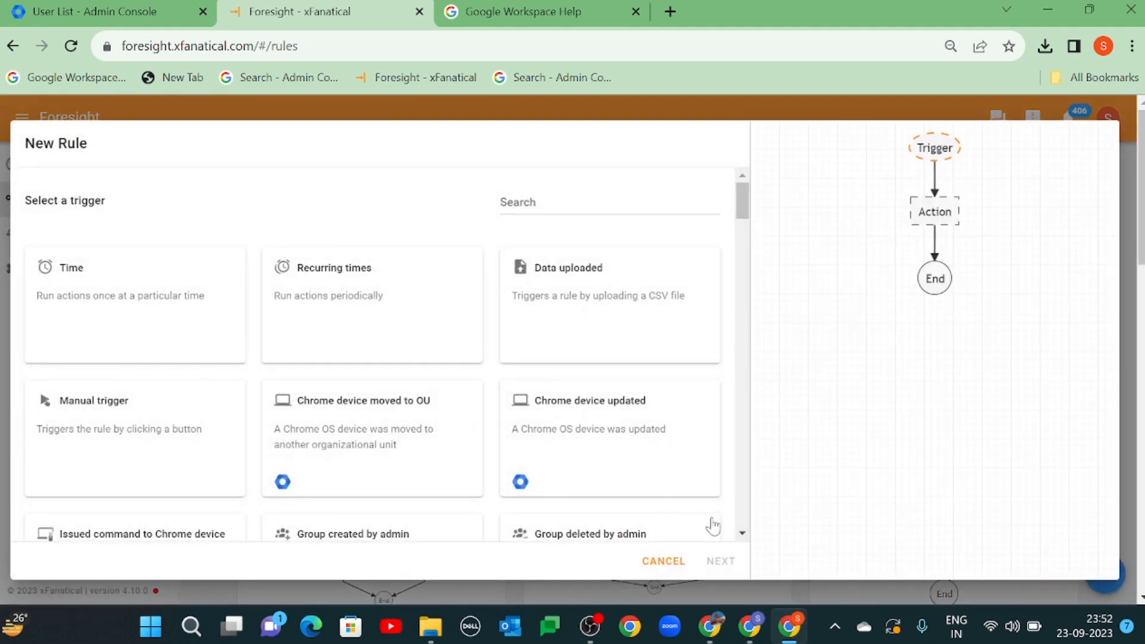
pyautogui.click(584, 292)
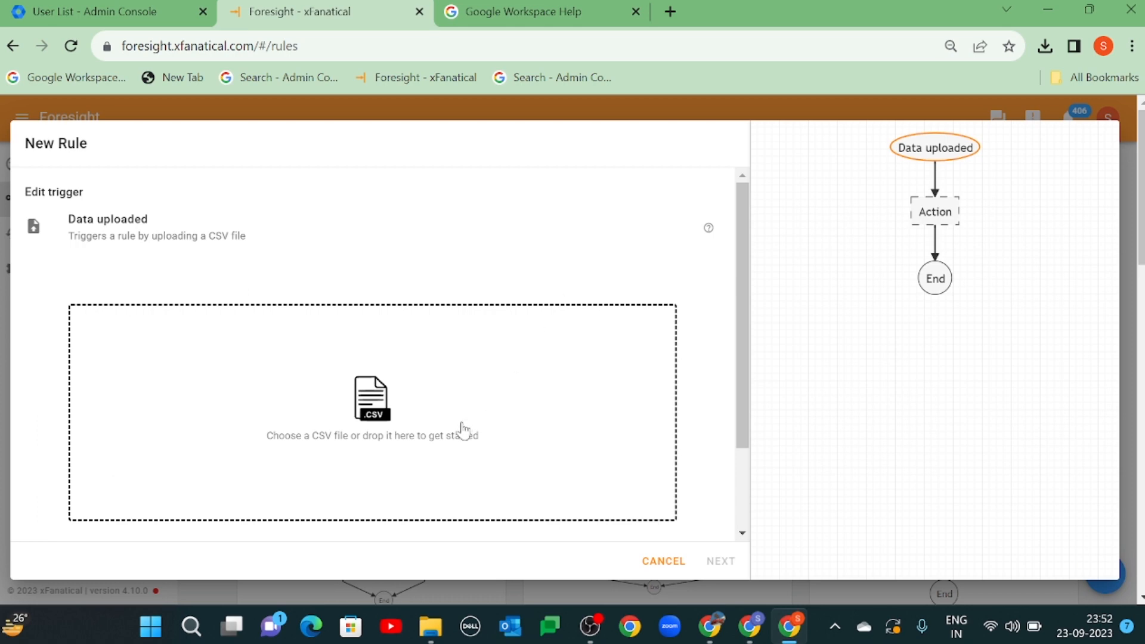
pyautogui.click(384, 411)
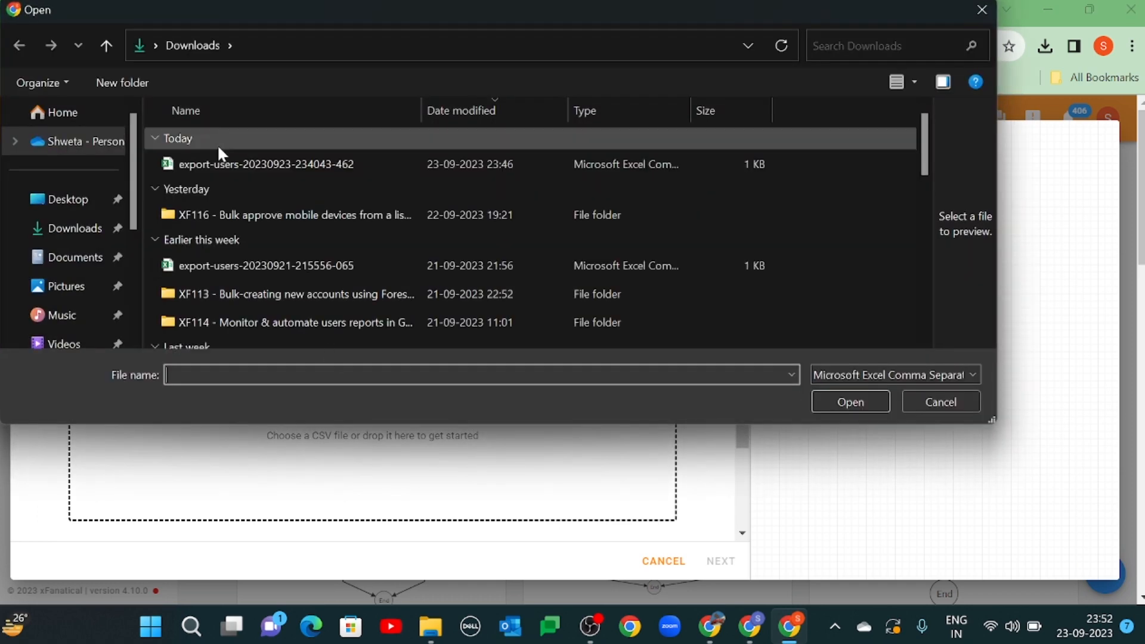
pyautogui.click(220, 161)
pyautogui.click(824, 403)
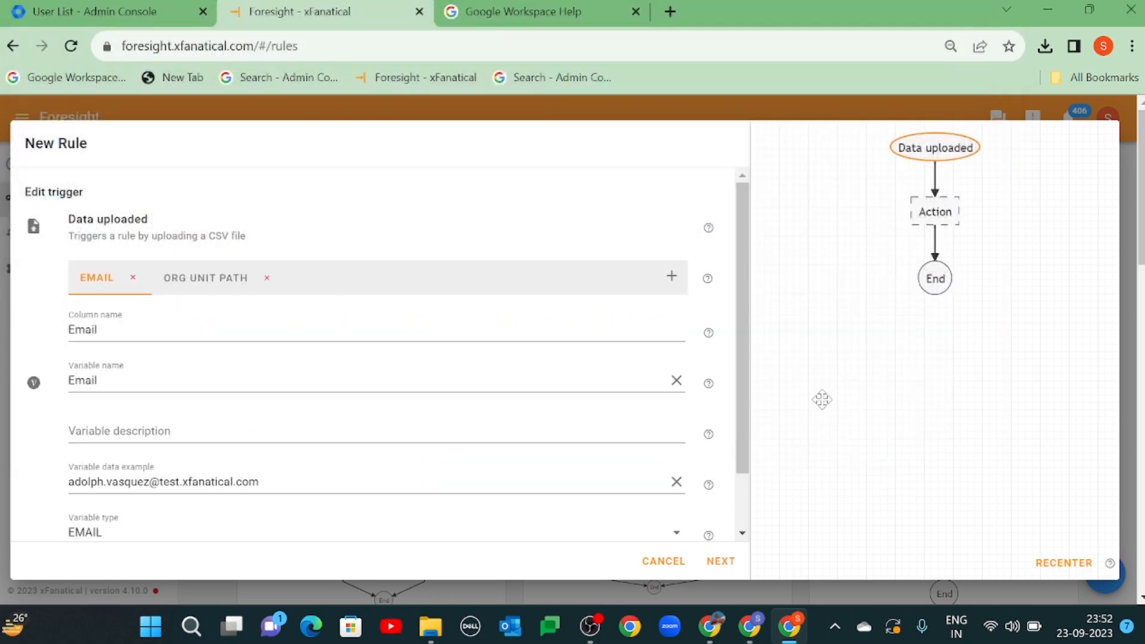
# - Accept the trigger's Email and Org Unit Path variables and add an If action
pyautogui.scroll(-2, 465, 455)
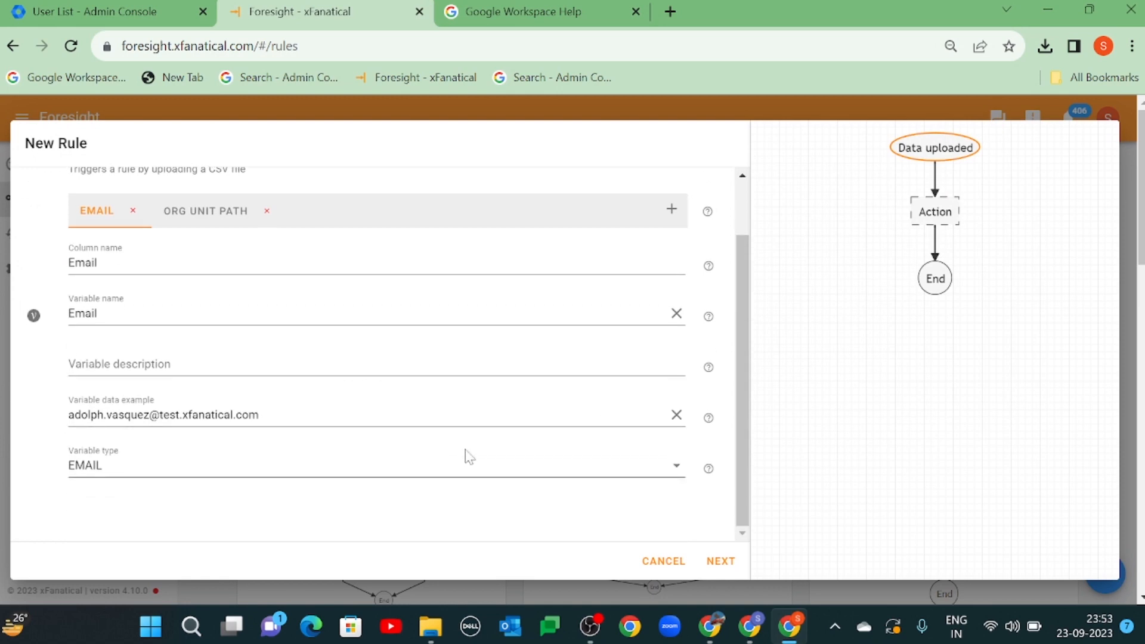
pyautogui.click(720, 564)
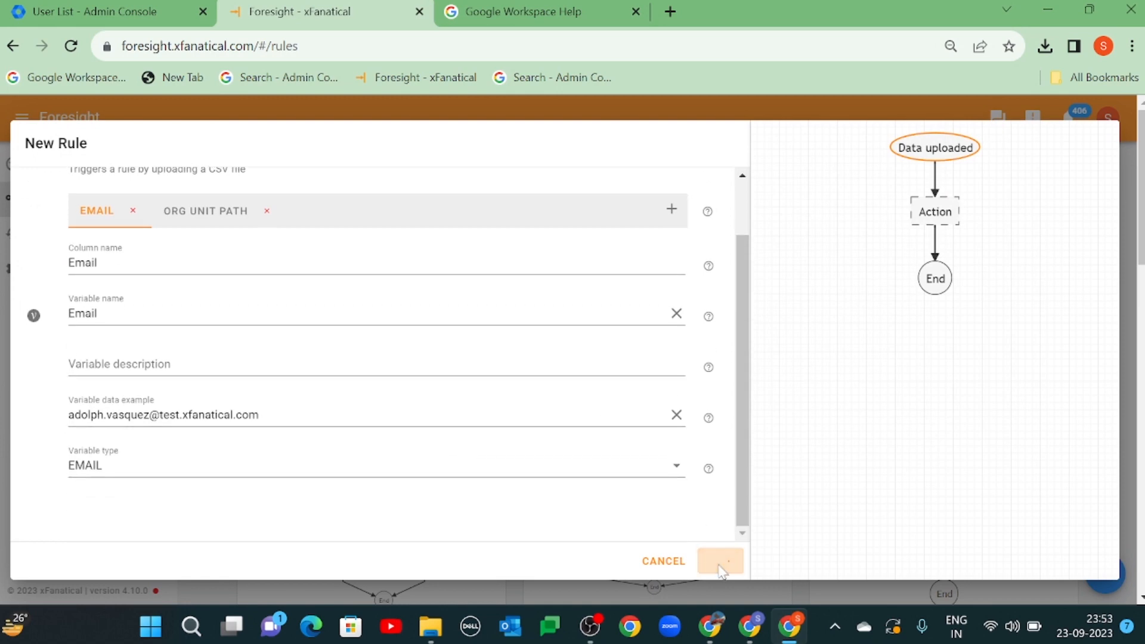
pyautogui.scroll(1, 590, 382)
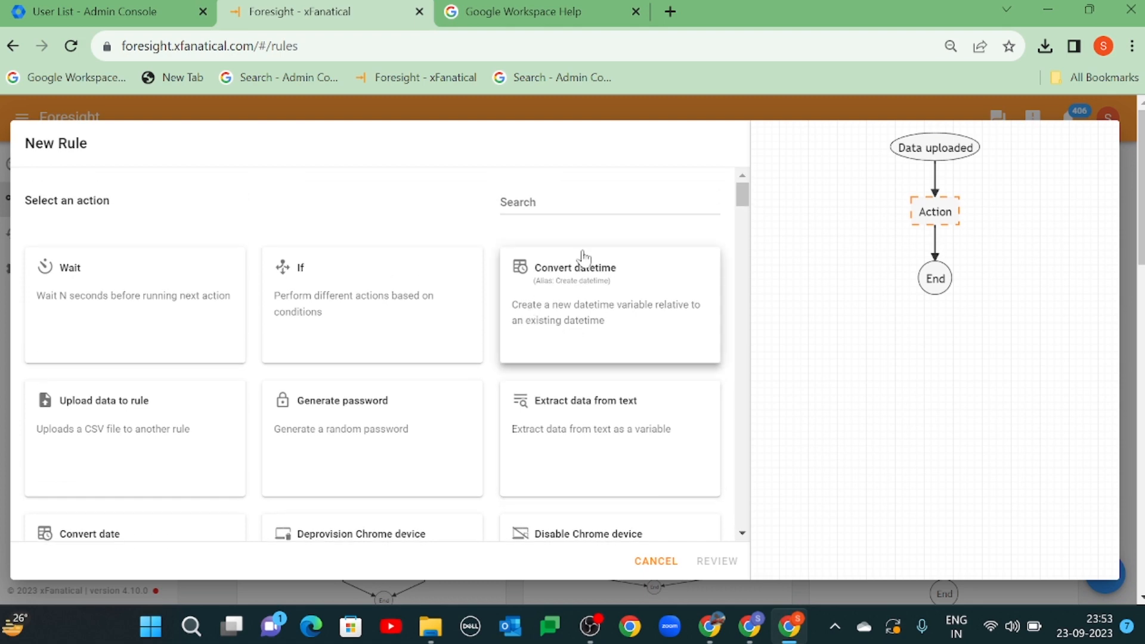
pyautogui.click(361, 306)
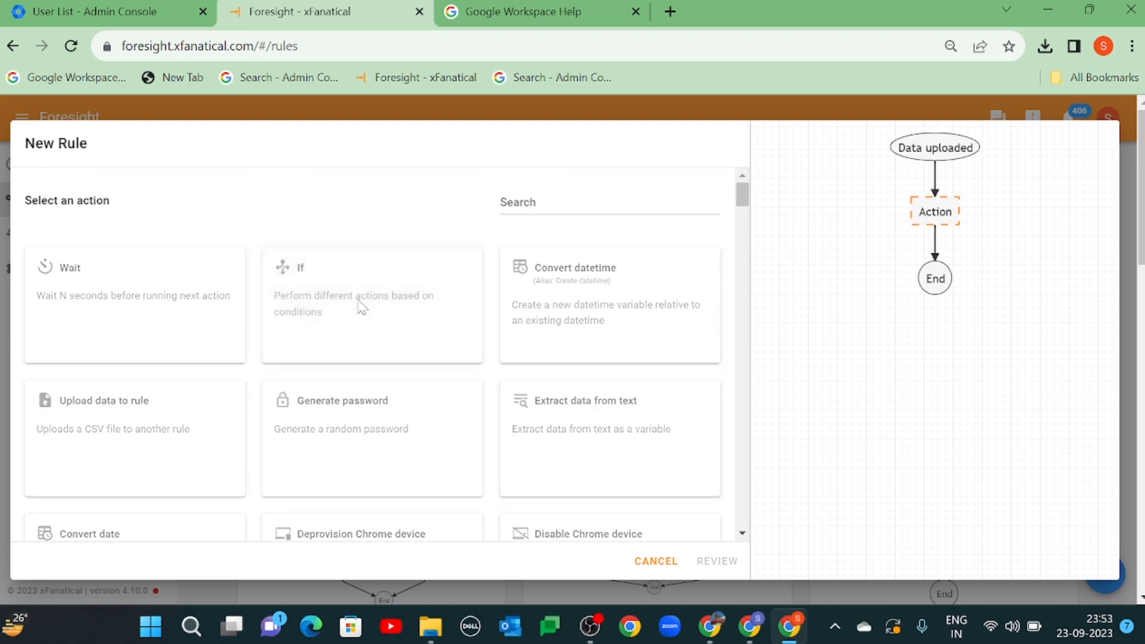
# - Set Branch 1's condition to the Org Unit Path variable with the operator "text starts with"
pyautogui.click(198, 417)
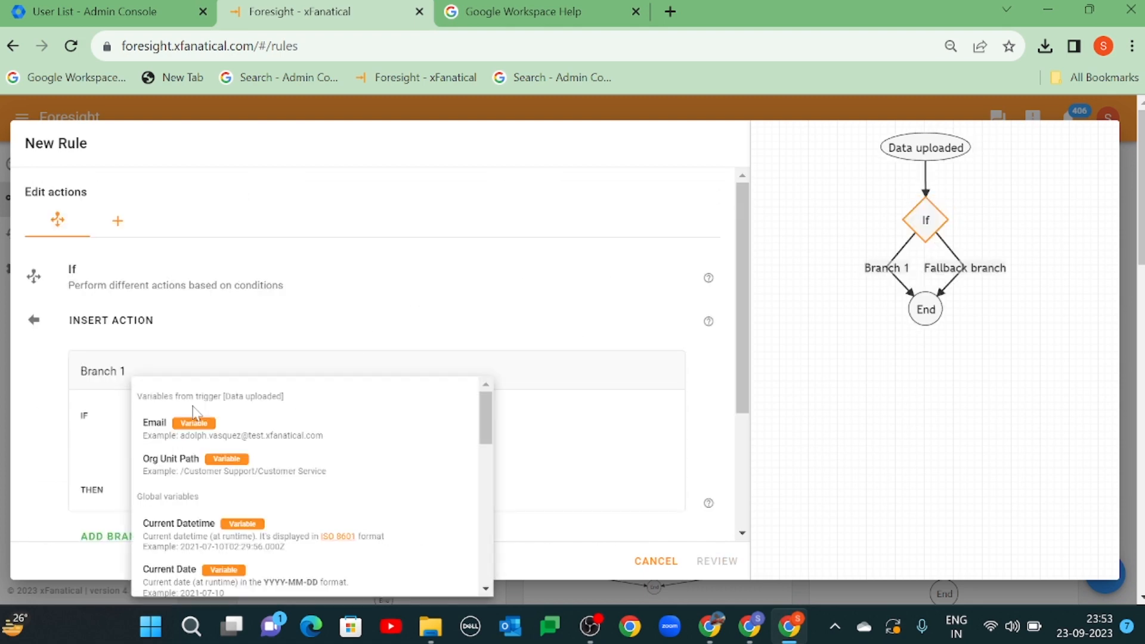
pyautogui.click(192, 472)
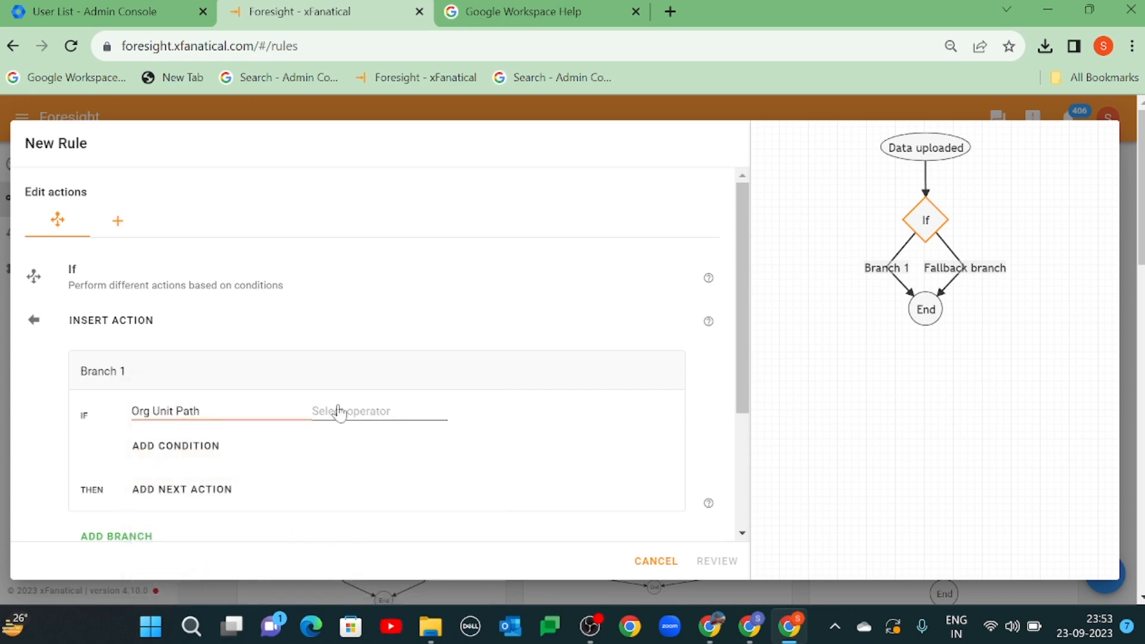
pyautogui.click(338, 411)
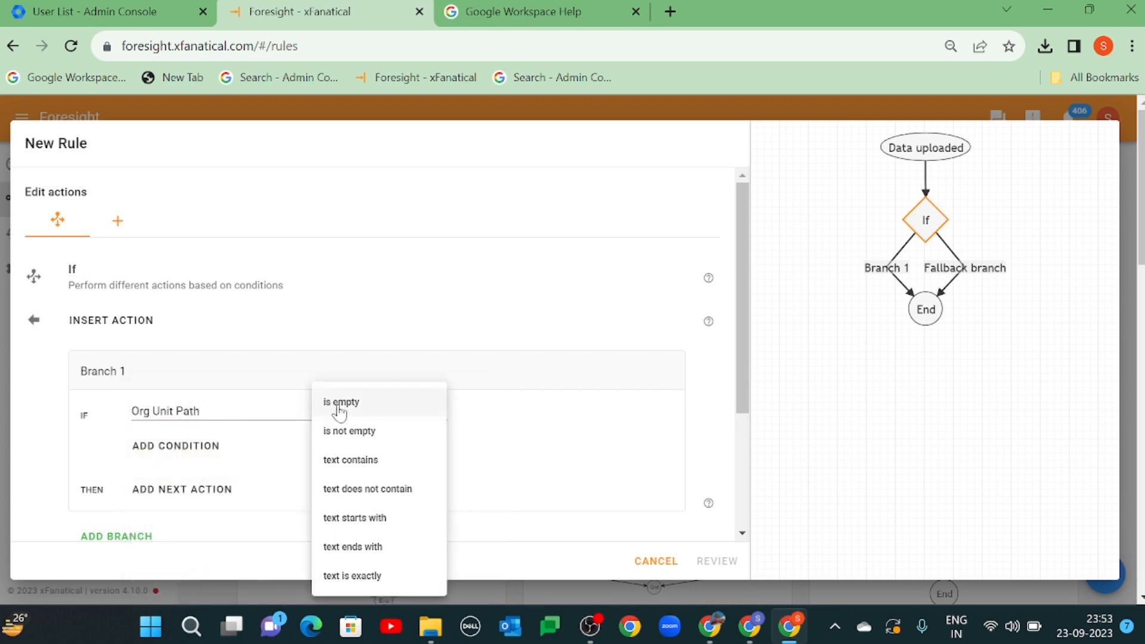
pyautogui.click(375, 520)
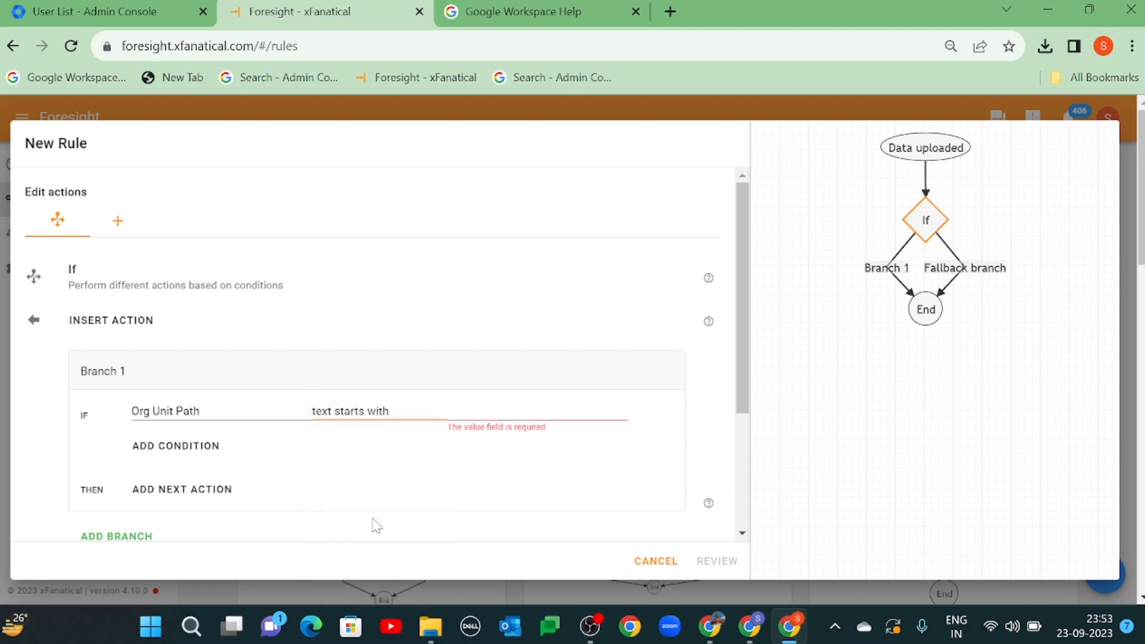
# - Copy /Customer Support/Customer Service from the exported list in Excel and use it as Branch 1's condition value
pyautogui.write('/C')
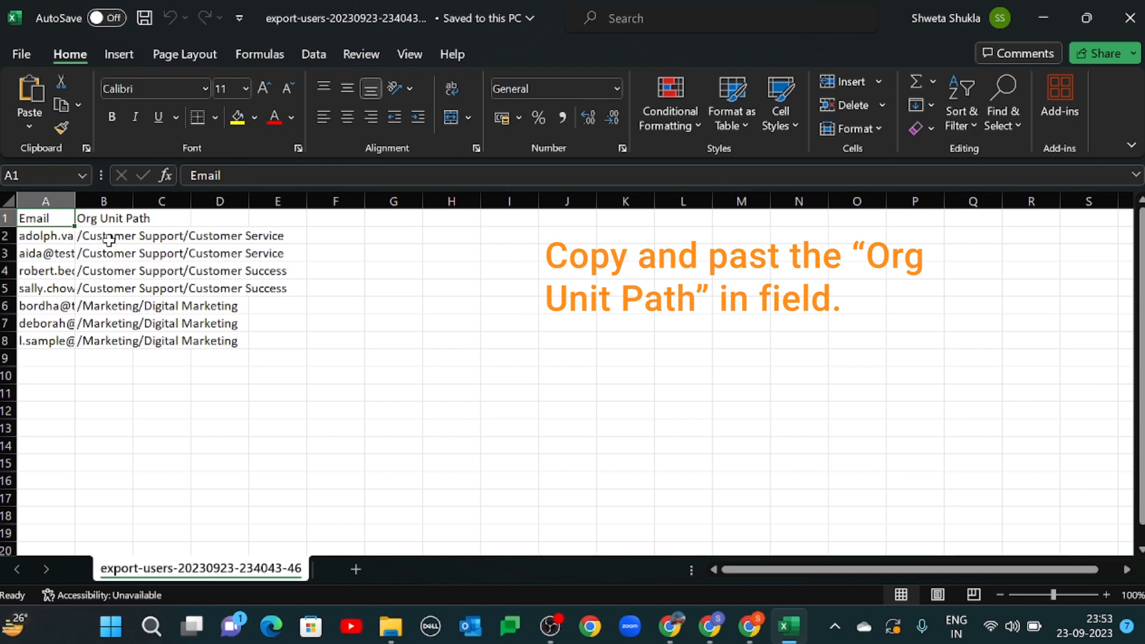
pyautogui.click(109, 240)
pyautogui.hotkey('ctrl', 'c')
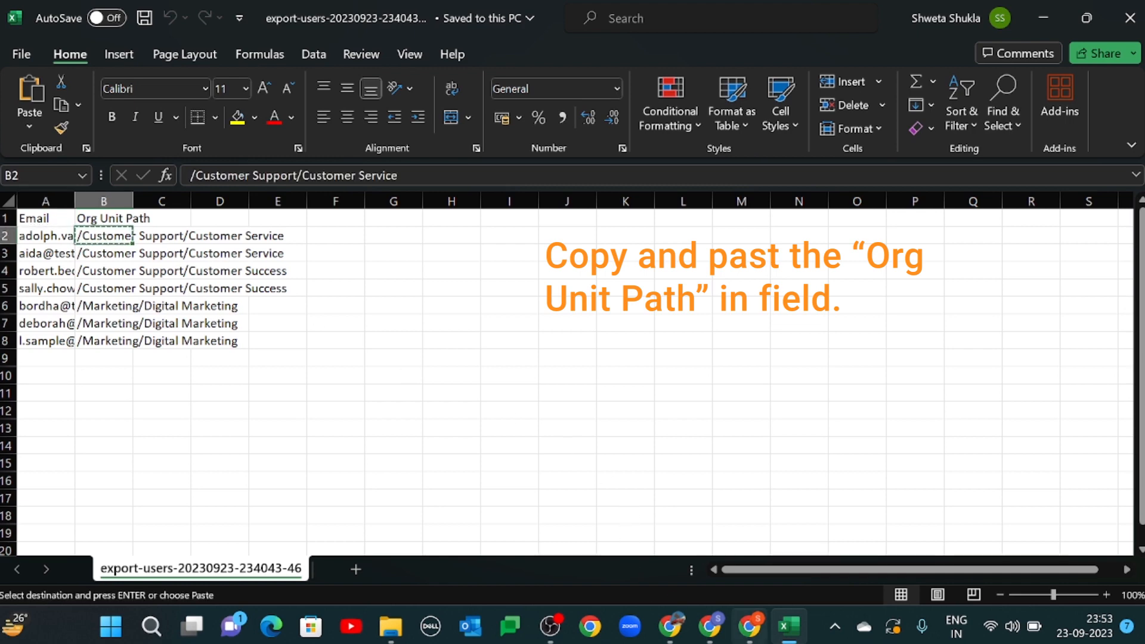
pyautogui.click(750, 626)
pyautogui.hotkey('ctrl', 'a')
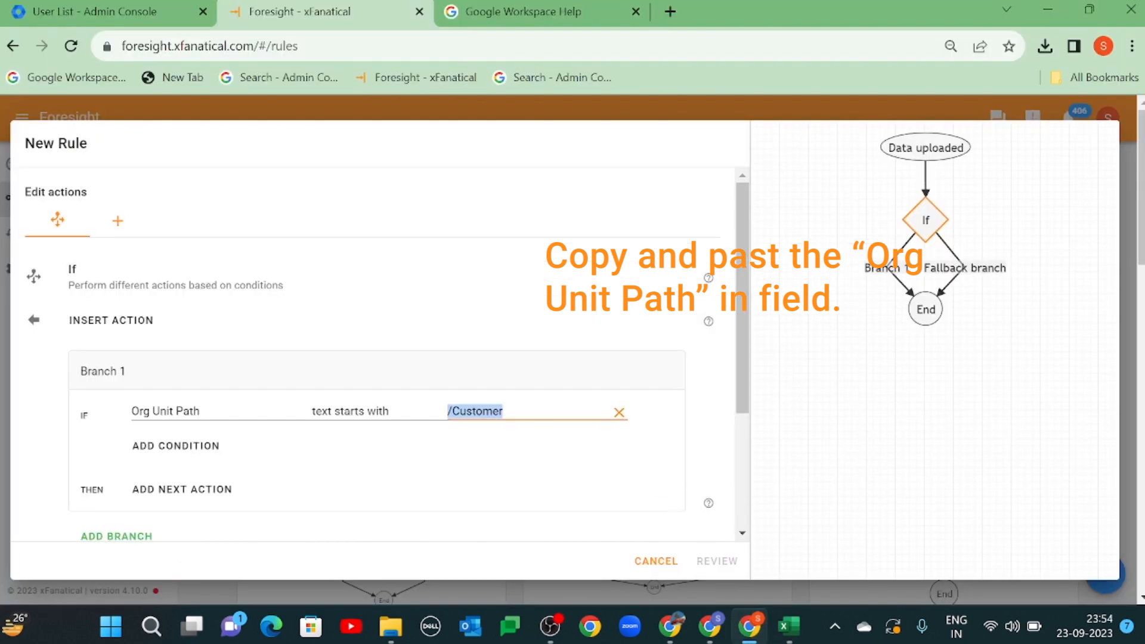
pyautogui.hotkey('ctrl', 'v')
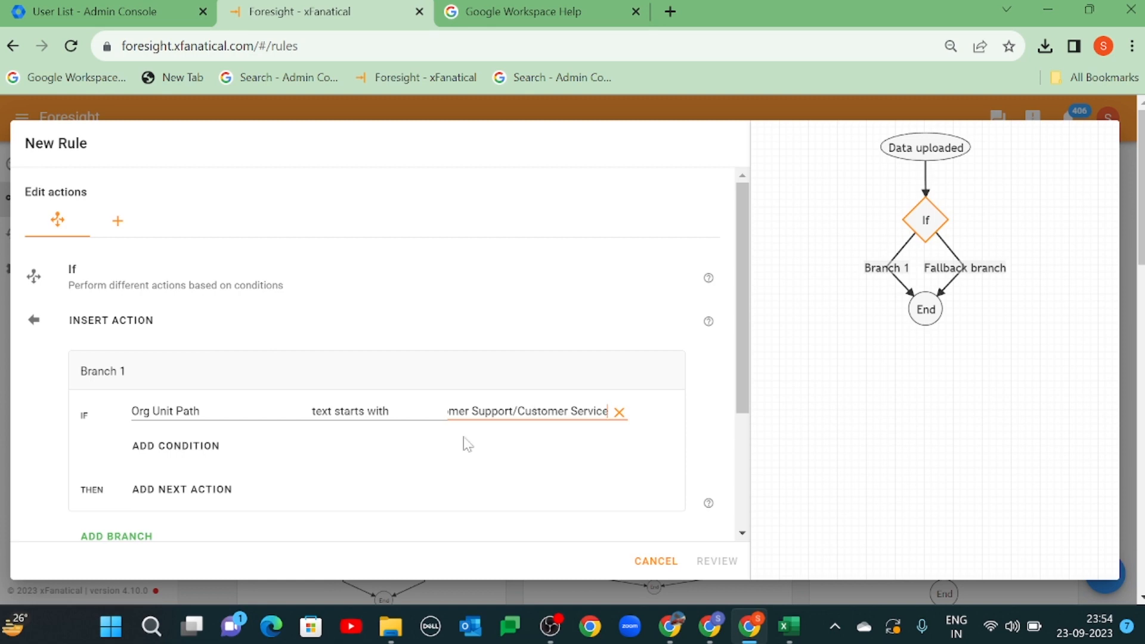
# - Add an Update employee department action as Branch 1's next action
pyautogui.scroll(-3, 357, 388)
pyautogui.click(169, 318)
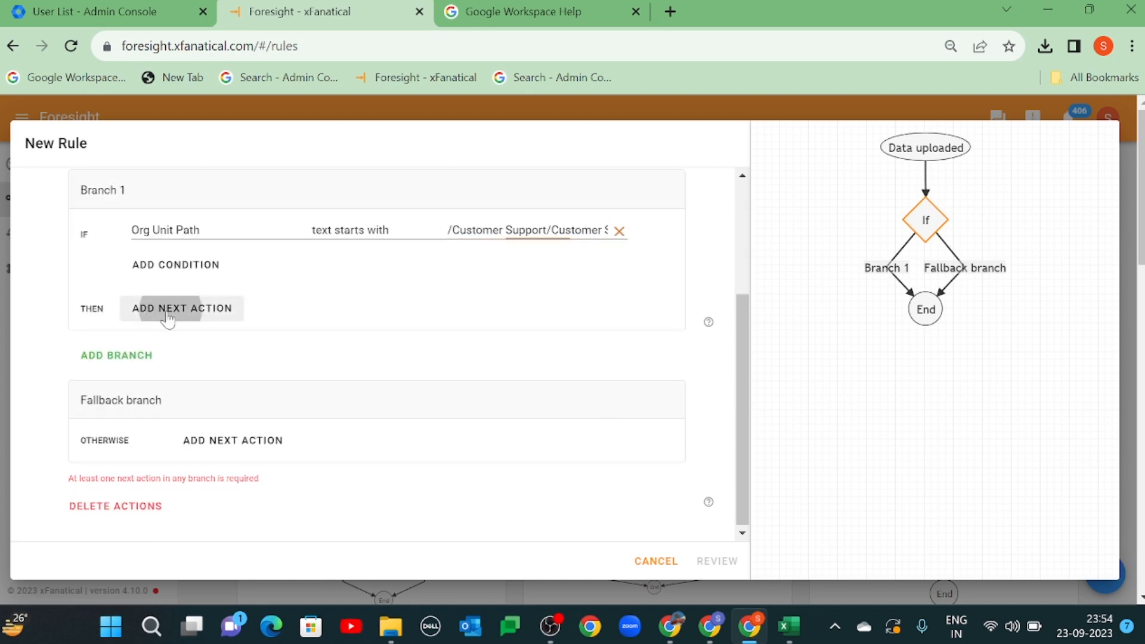
pyautogui.scroll(3, 429, 294)
pyautogui.click(561, 203)
pyautogui.write('u')
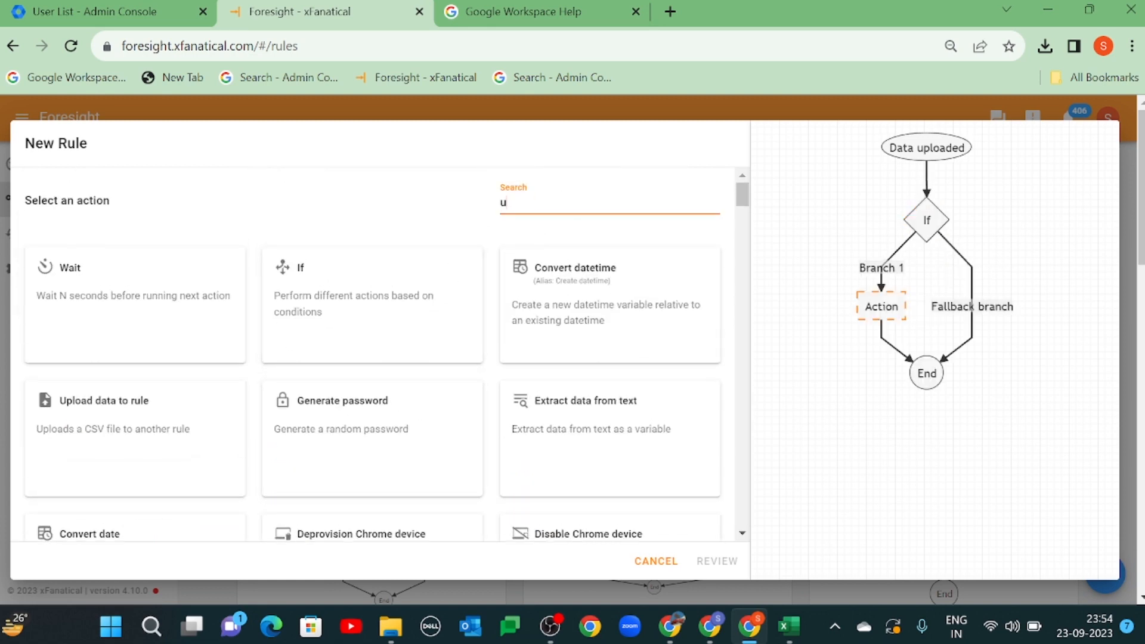
pyautogui.write('pdate em')
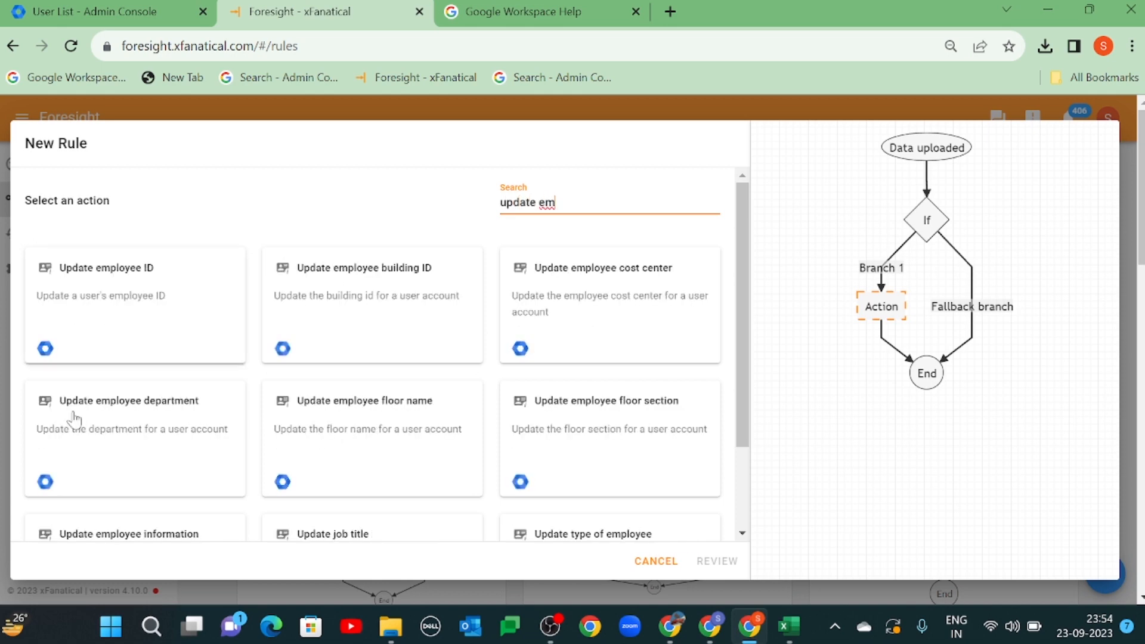
pyautogui.click(75, 421)
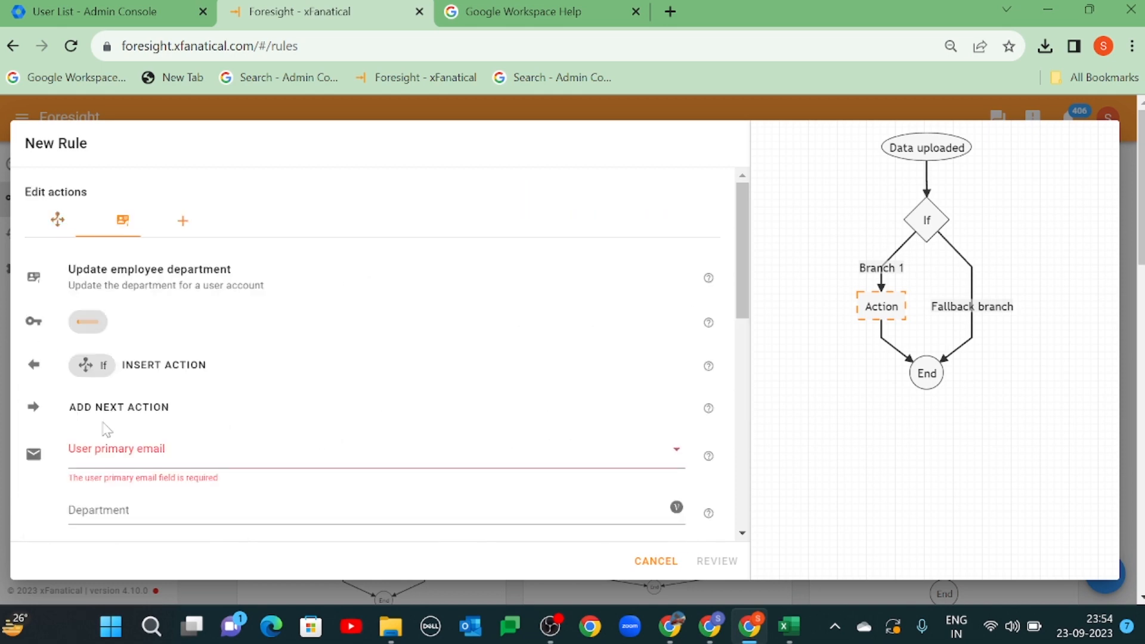
# - Set Branch 1's action to use the Email variable as the user primary email and Customer Service as the department
pyautogui.click(108, 448)
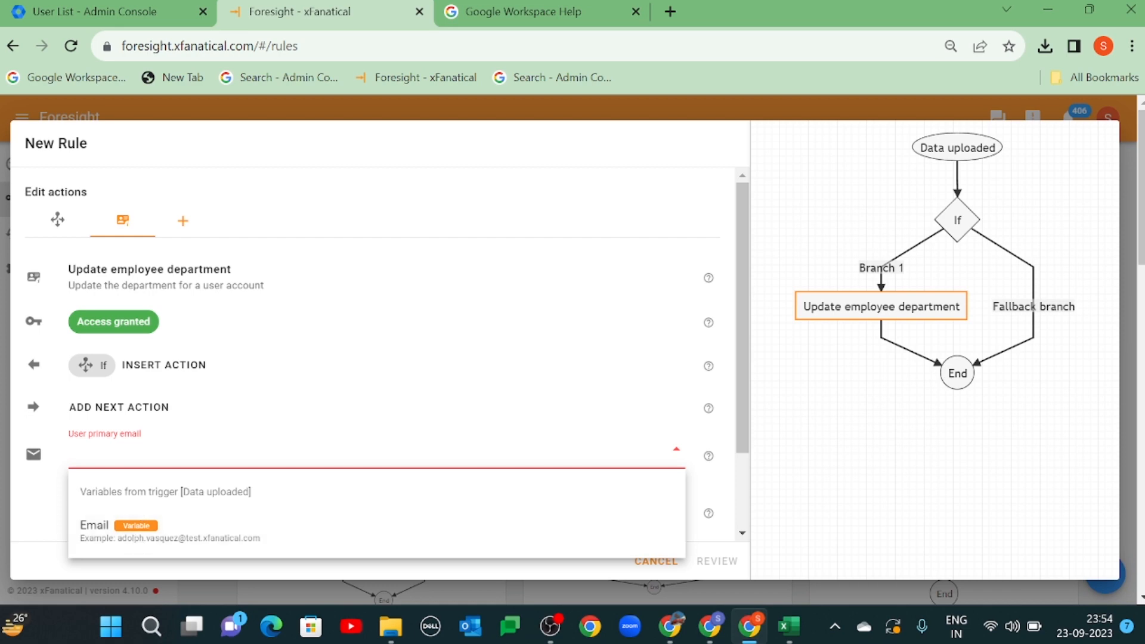
pyautogui.click(226, 528)
pyautogui.scroll(-2, 214, 448)
pyautogui.click(226, 420)
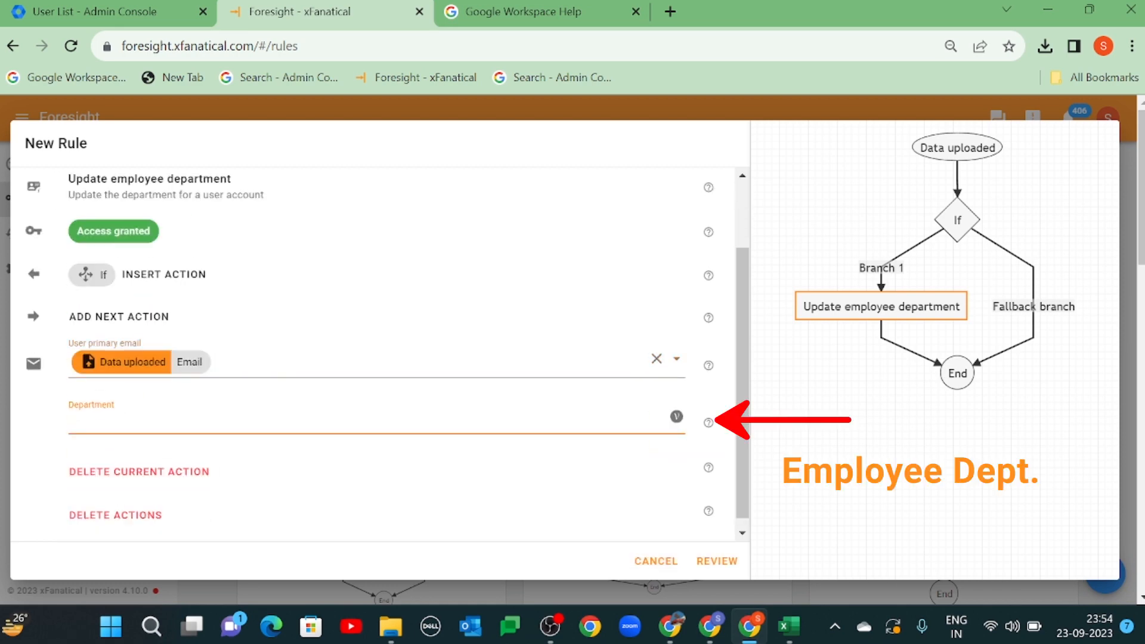
pyautogui.write('Customer Service')
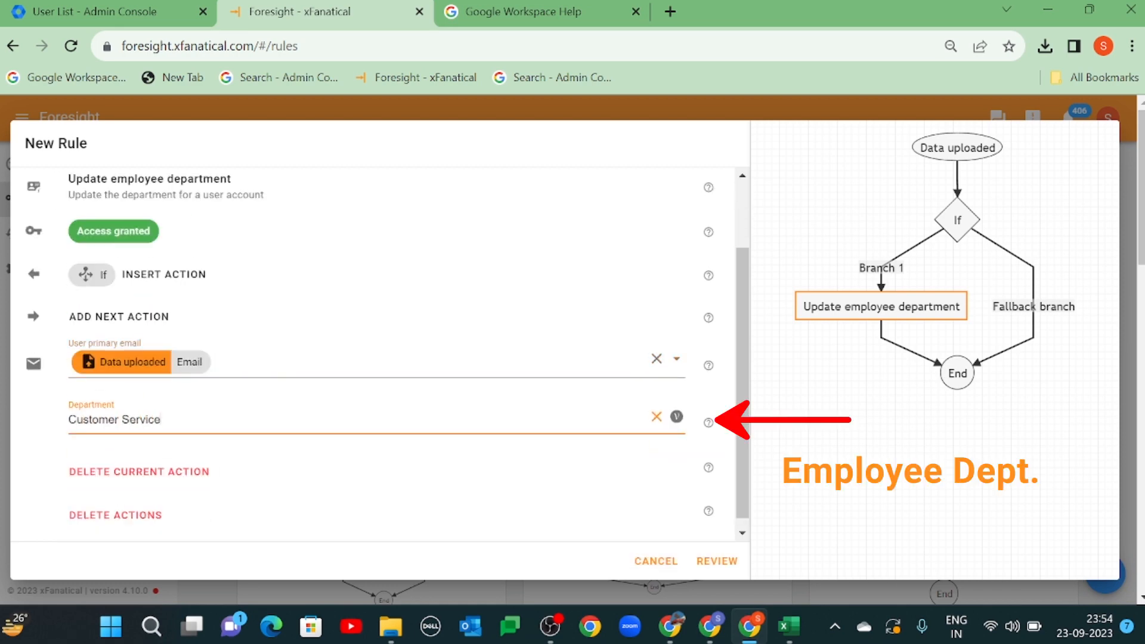
# - Add Branch 2 to the If action with the condition Org Unit Path "text starts with" /Marketing/Digital Marketing
pyautogui.click(951, 231)
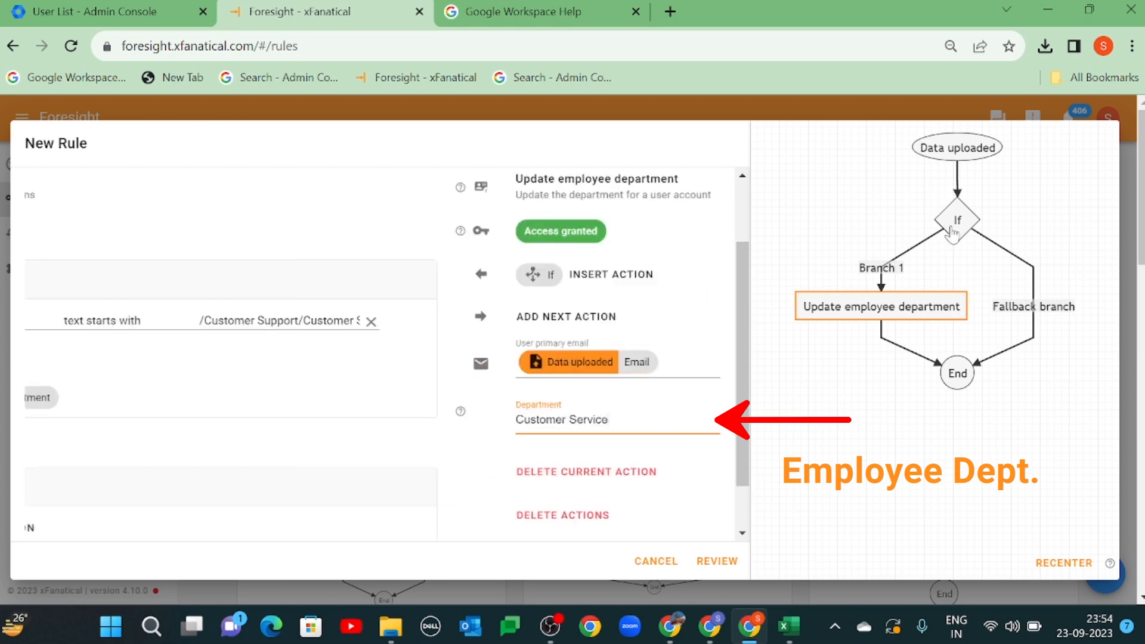
pyautogui.click(116, 357)
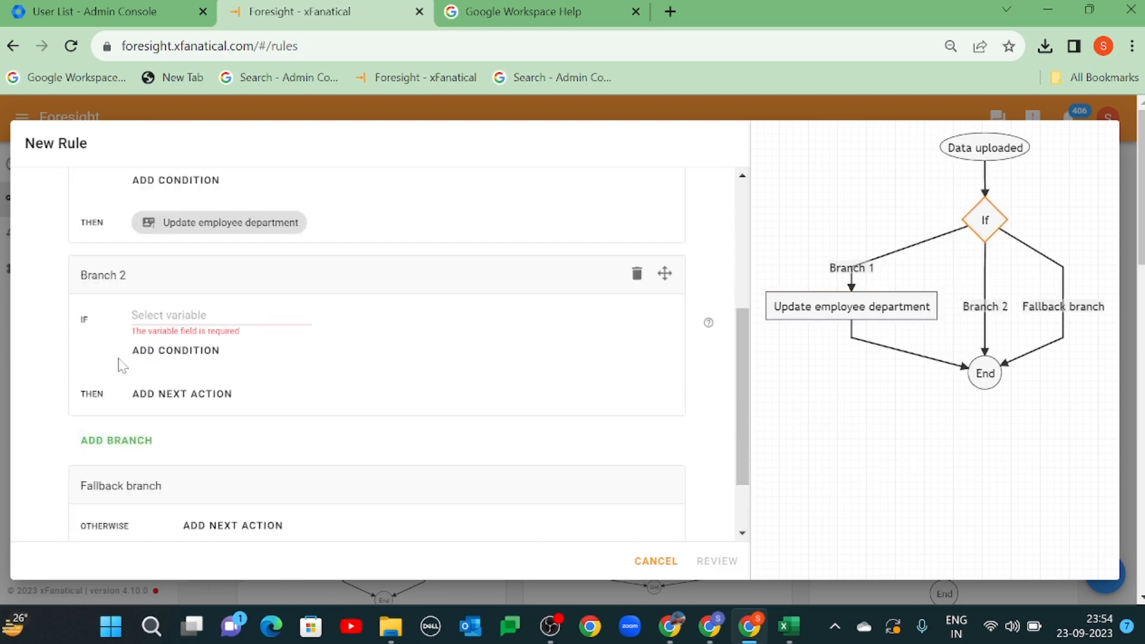
pyautogui.click(187, 320)
pyautogui.click(189, 407)
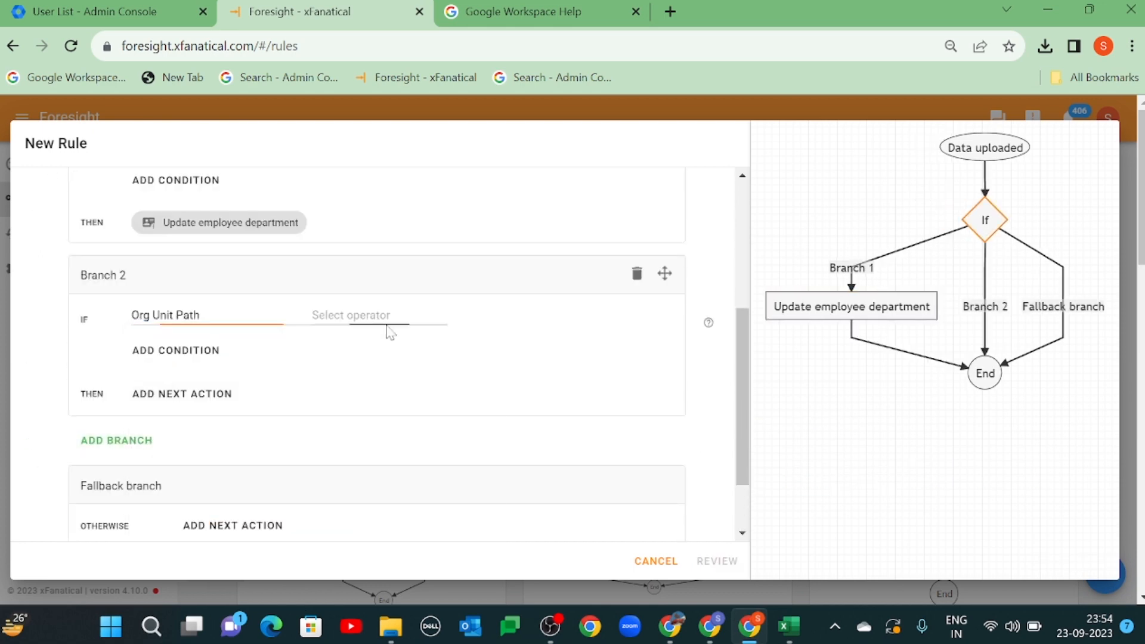
pyautogui.click(388, 325)
pyautogui.click(383, 465)
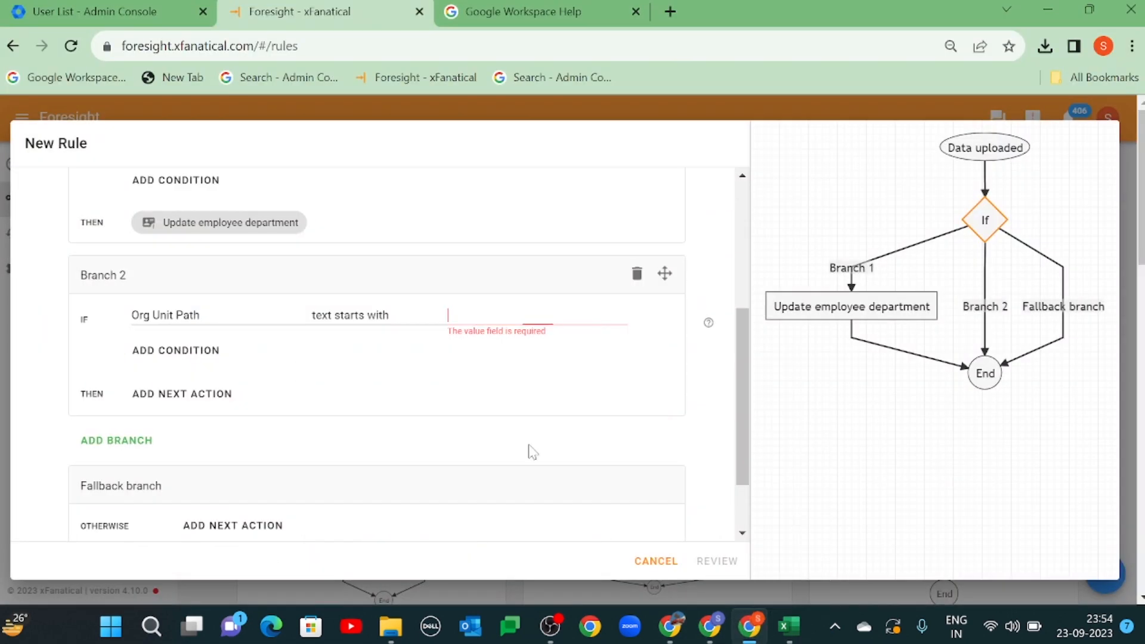
pyautogui.hotkey('ctrl', 'v')
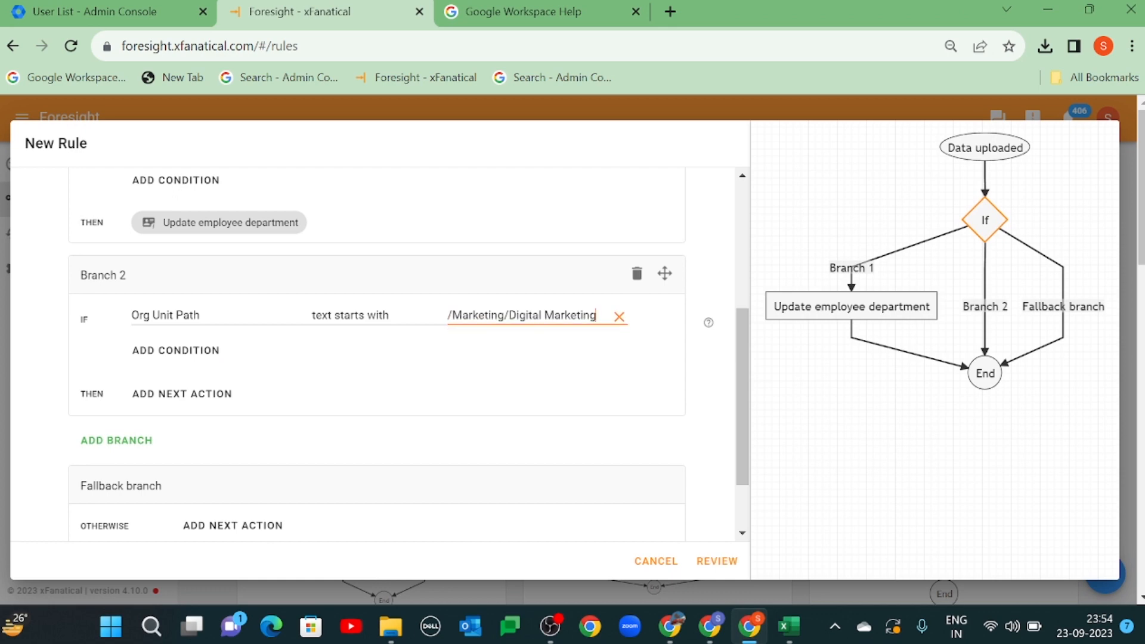
# - Give Branch 2 an Update employee department action with the Email variable as user primary email and Digital Marketing as the department
pyautogui.click(183, 394)
pyautogui.scroll(2, 537, 270)
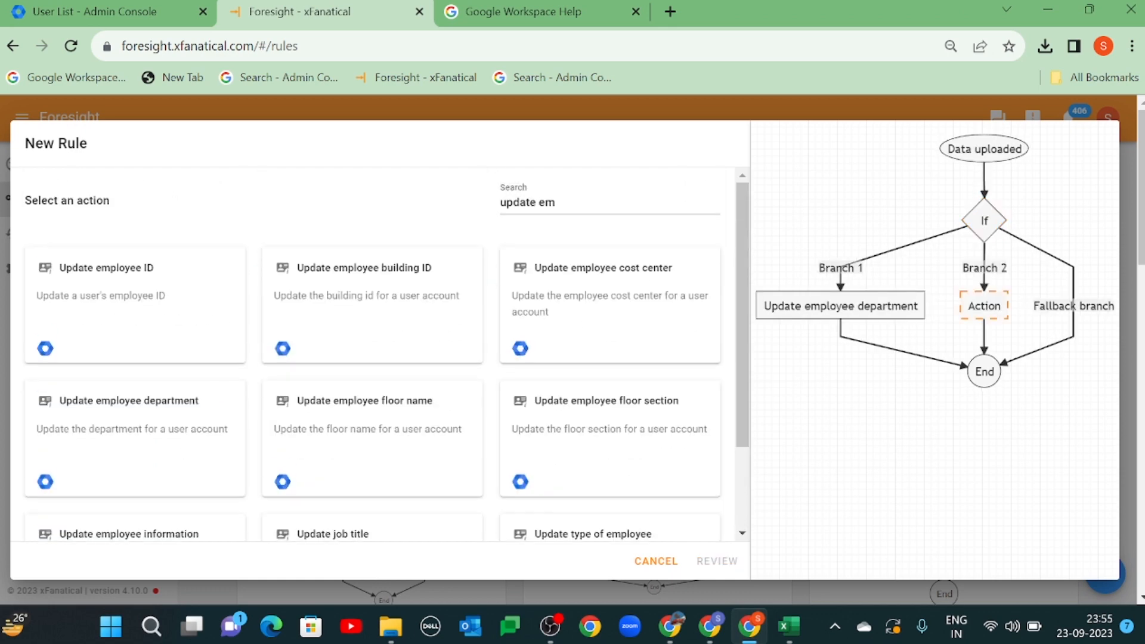
pyautogui.click(172, 432)
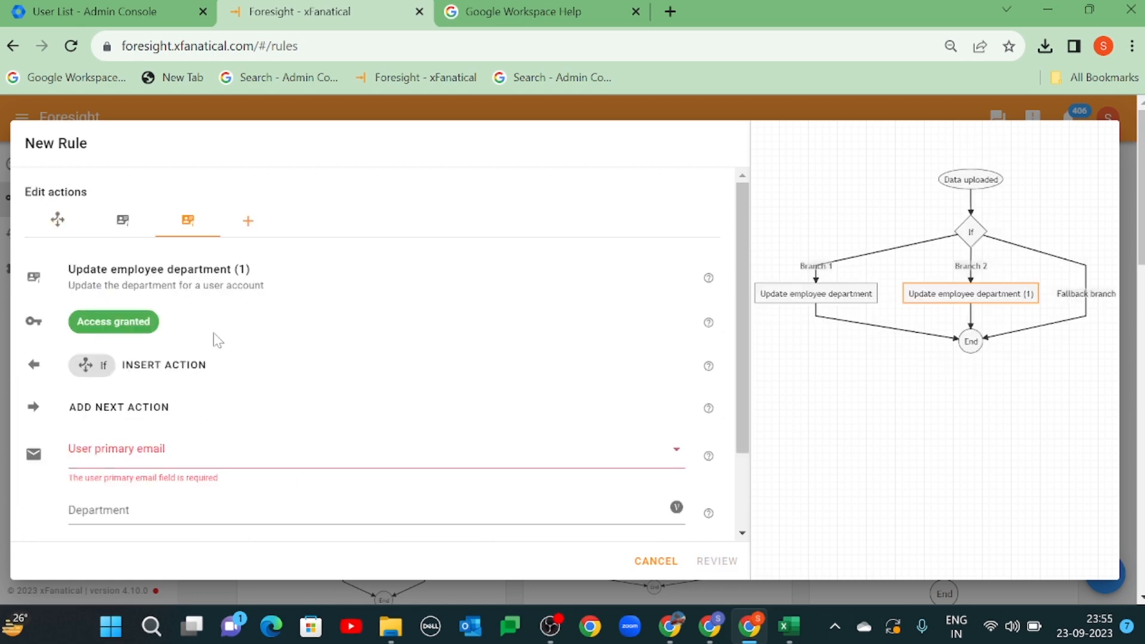
pyautogui.click(215, 449)
pyautogui.click(179, 525)
pyautogui.scroll(-1, 358, 412)
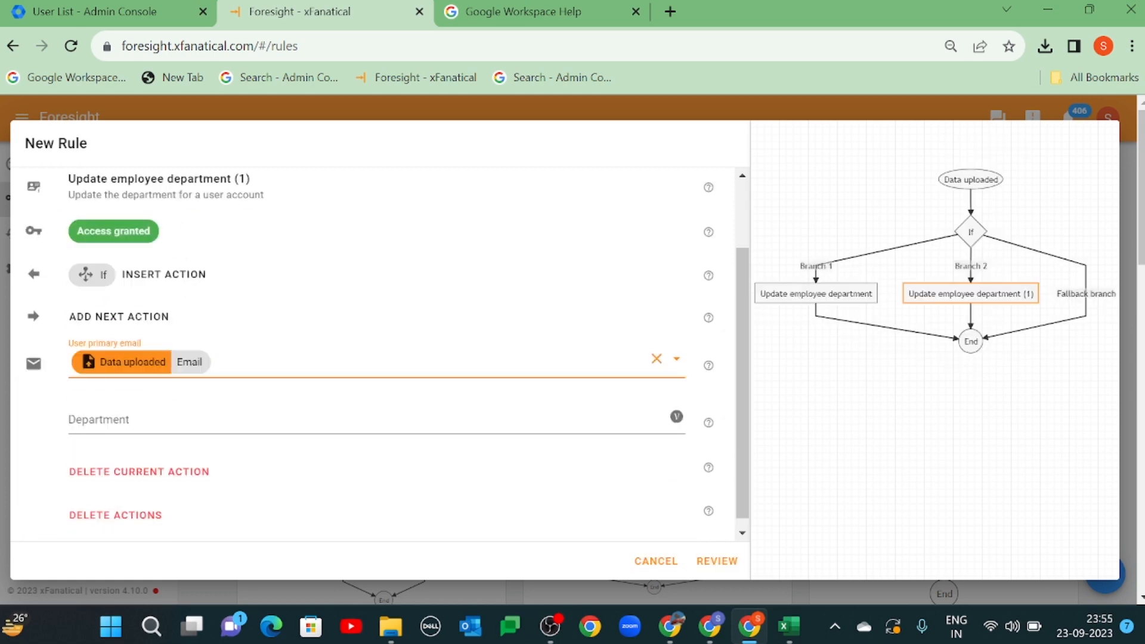
pyautogui.click(239, 420)
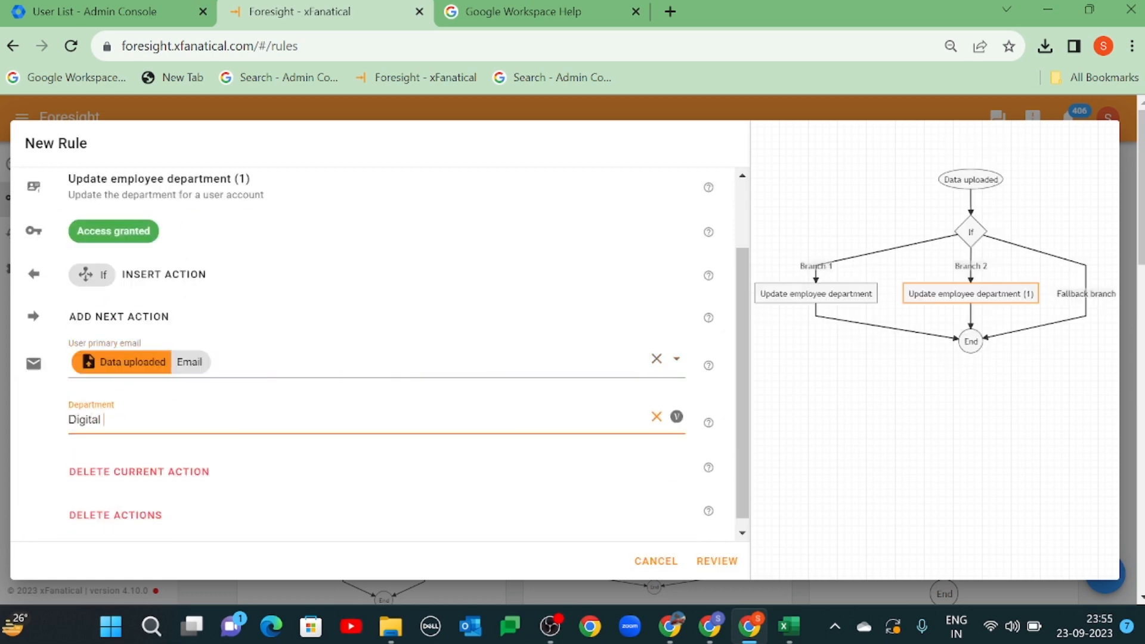
pyautogui.scroll(-3, 363, 444)
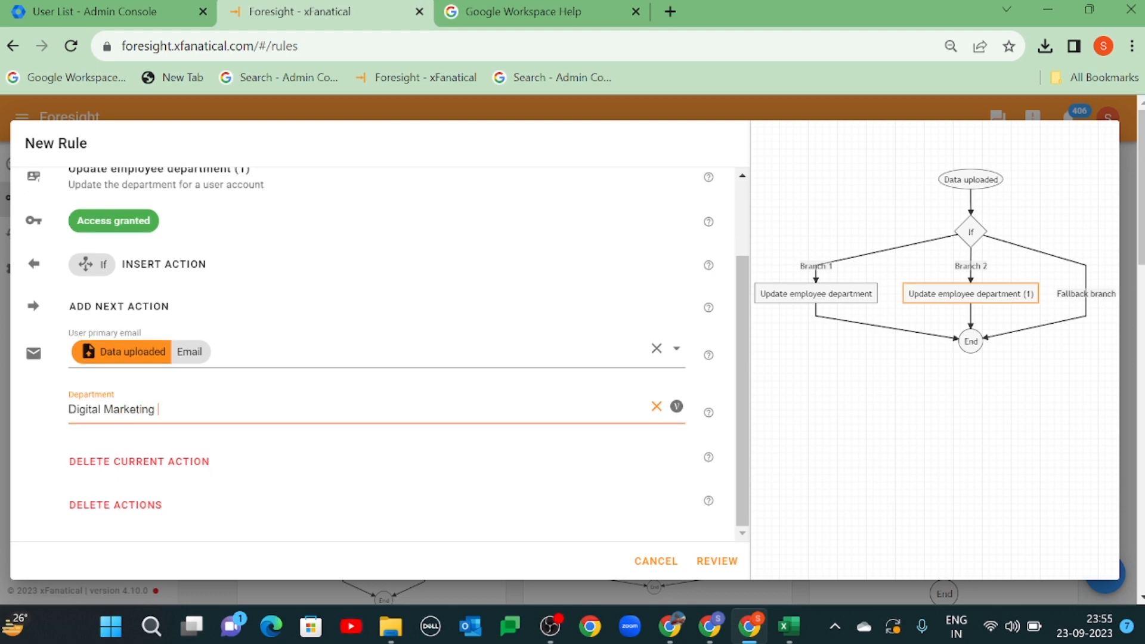
pyautogui.scroll(2, 561, 466)
pyautogui.scroll(1, 784, 338)
pyautogui.scroll(-1, 908, 347)
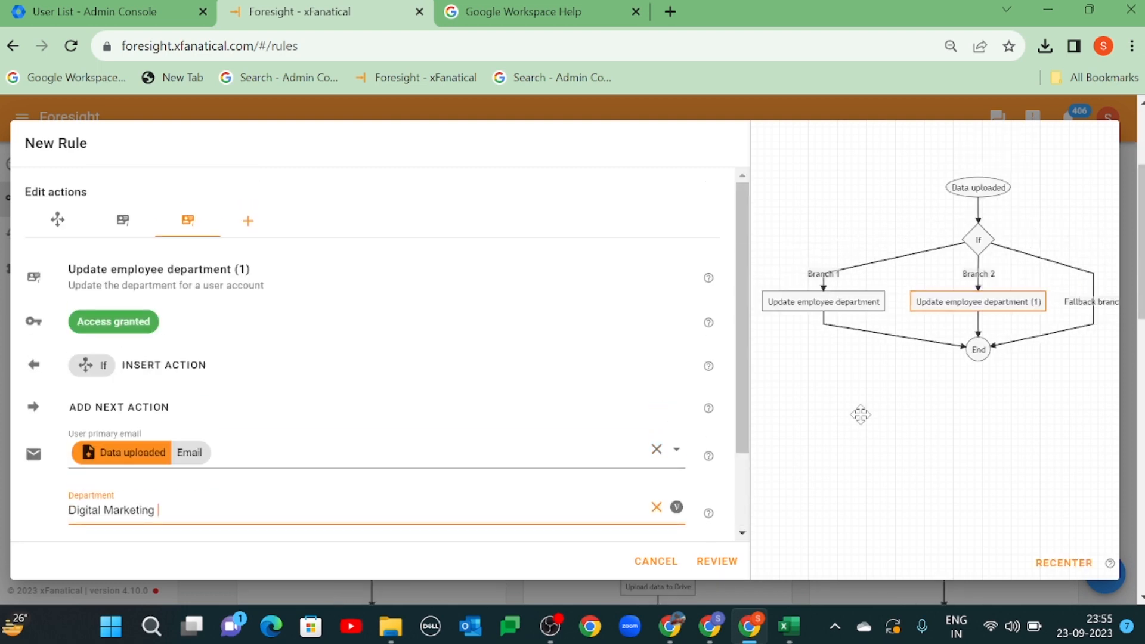
# - Give the fallback branch an Update employee department action with the Email variable as user primary email and IT as the department
pyautogui.click(976, 242)
pyautogui.scroll(-5, 305, 460)
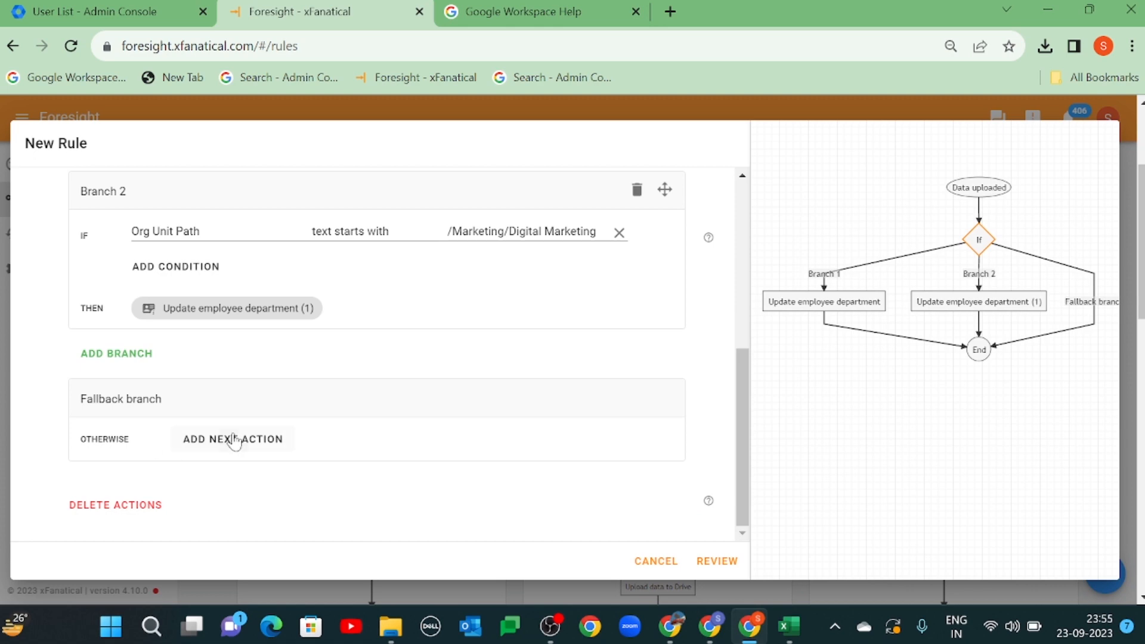
pyautogui.click(234, 440)
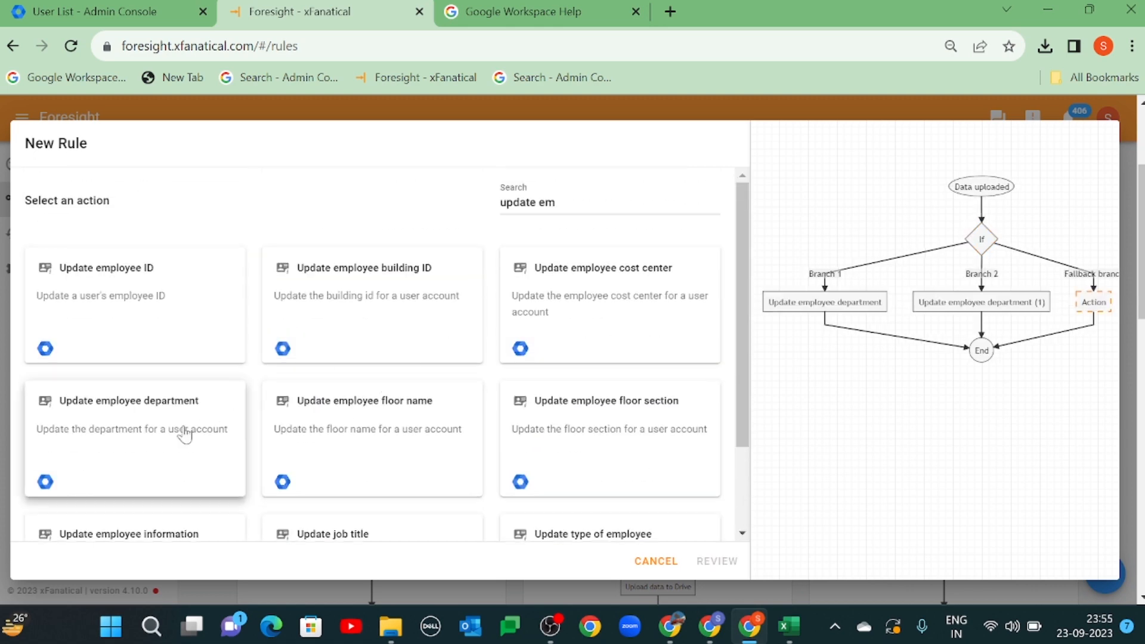
pyautogui.click(185, 434)
pyautogui.click(185, 447)
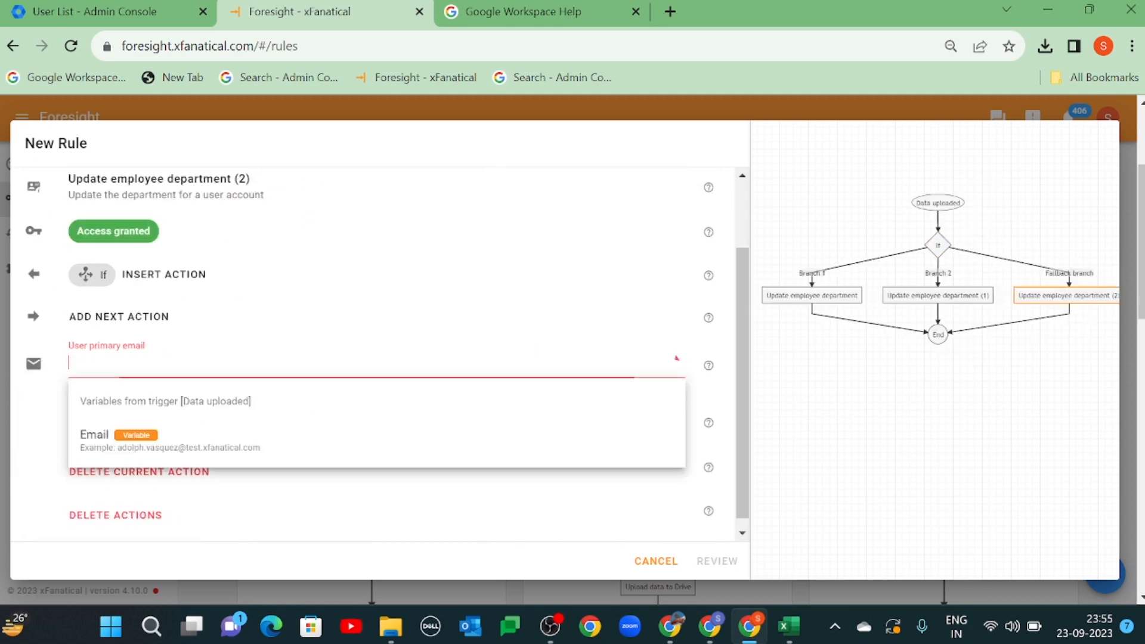
pyautogui.click(185, 450)
pyautogui.click(182, 420)
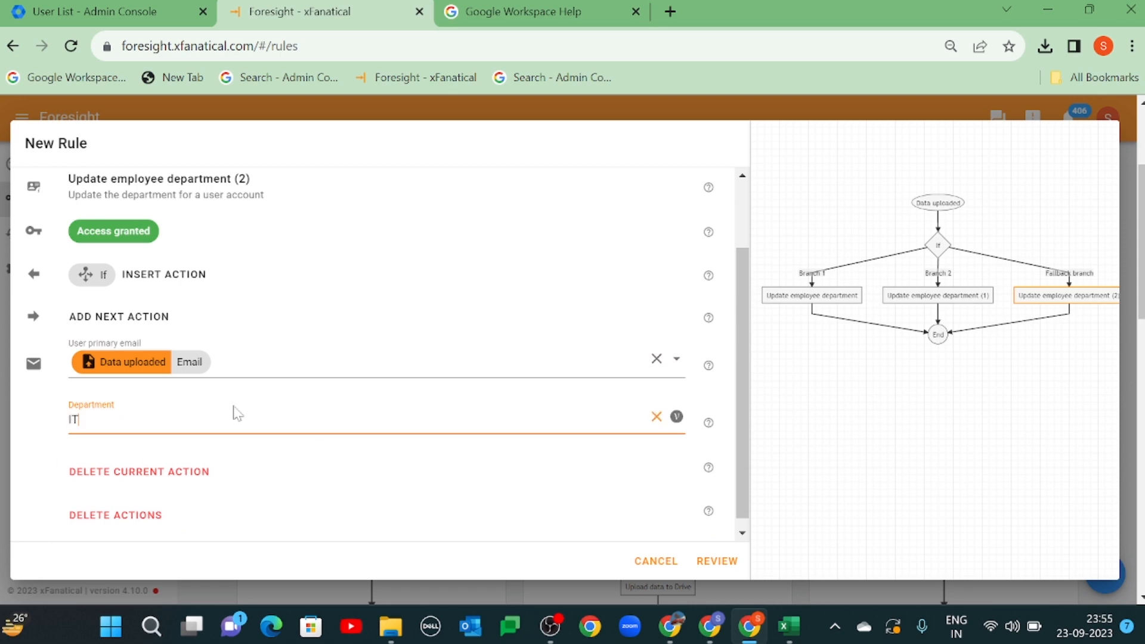
# - Review the rule, name it "Rule1(B)- OU Based Department update" and create it
pyautogui.click(717, 561)
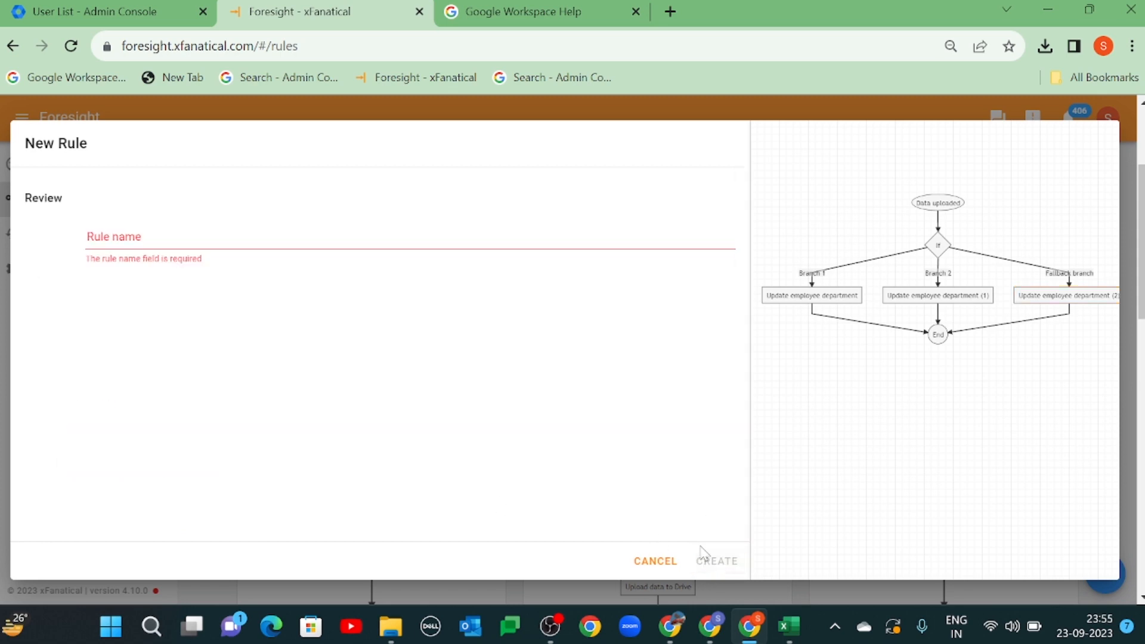
pyautogui.click(420, 230)
pyautogui.write('Rule1(B)- OU Based Department update')
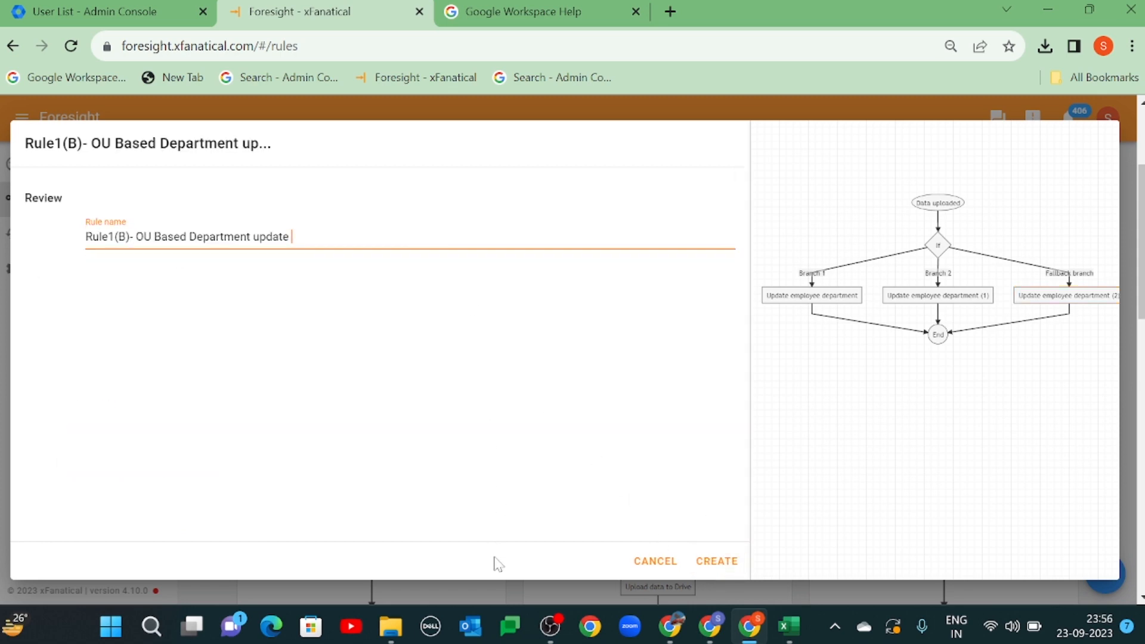
pyautogui.click(706, 562)
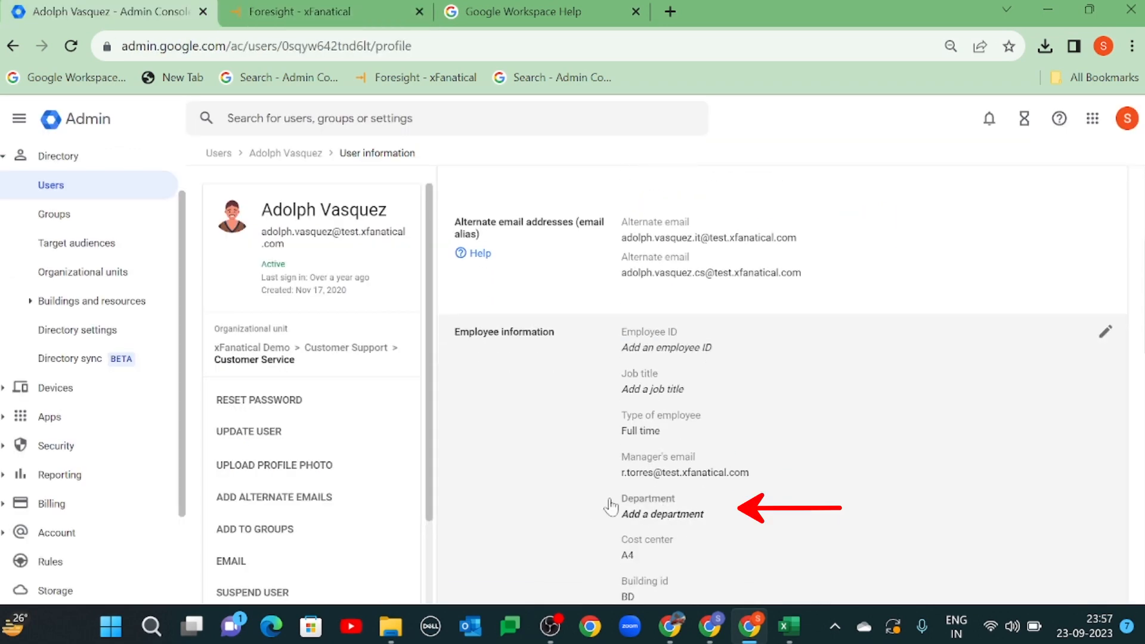
# - In the Google Admin console, check the organizational unit and Department field of the second and third listed users
pyautogui.scroll(5, 639, 506)
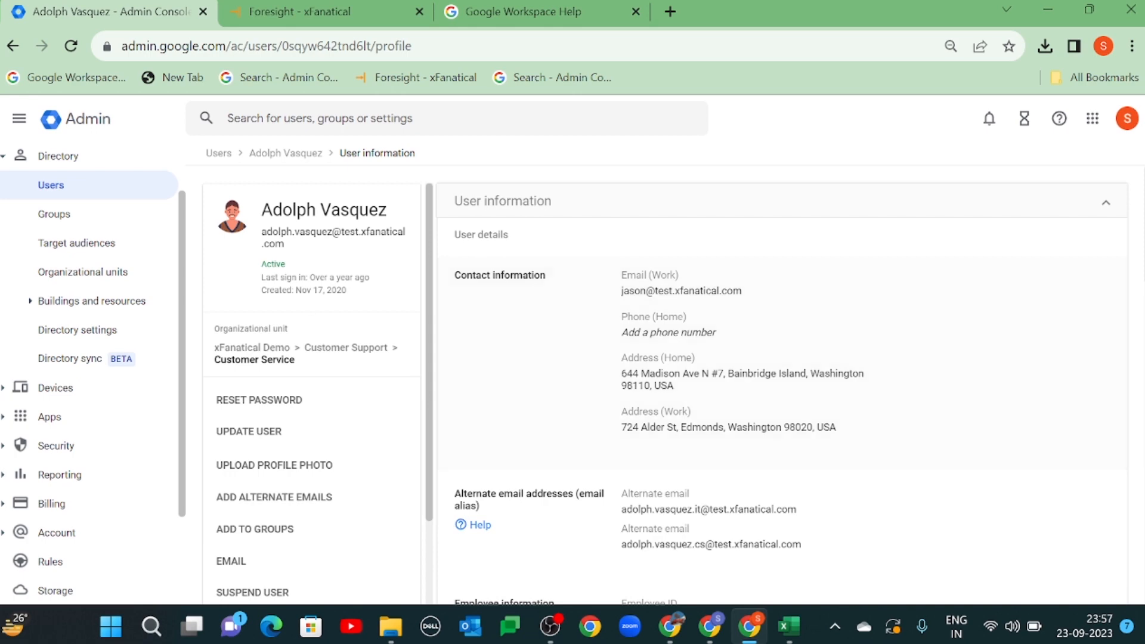
pyautogui.click(89, 190)
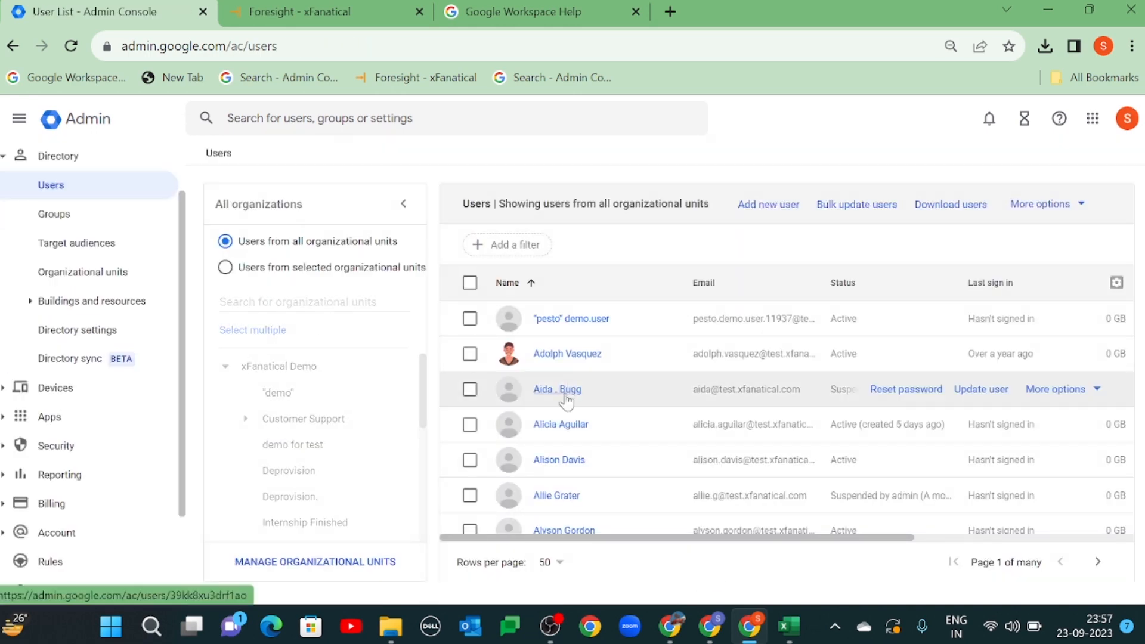
pyautogui.click(565, 391)
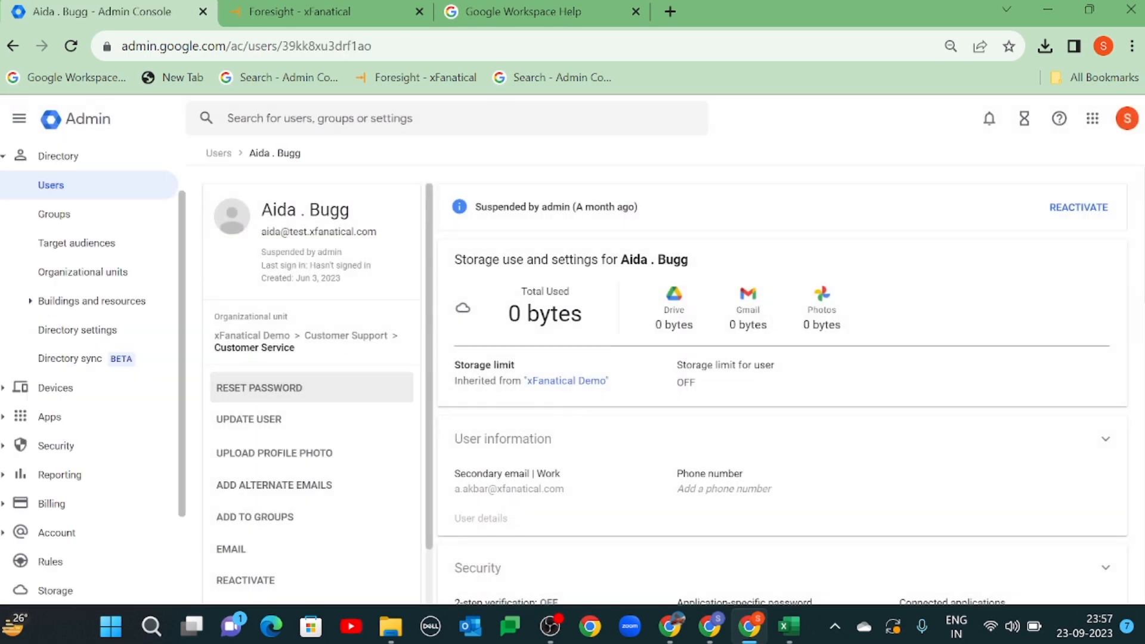
pyautogui.moveTo(213, 350); pyautogui.dragTo(292, 350)
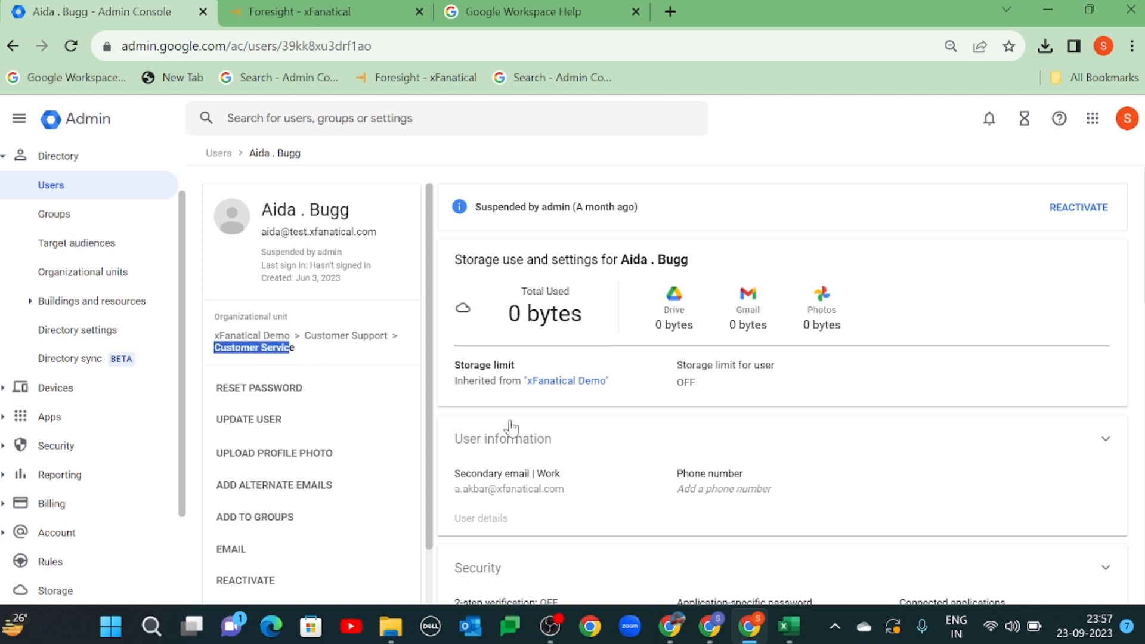
pyautogui.click(510, 431)
pyautogui.scroll(-2, 518, 442)
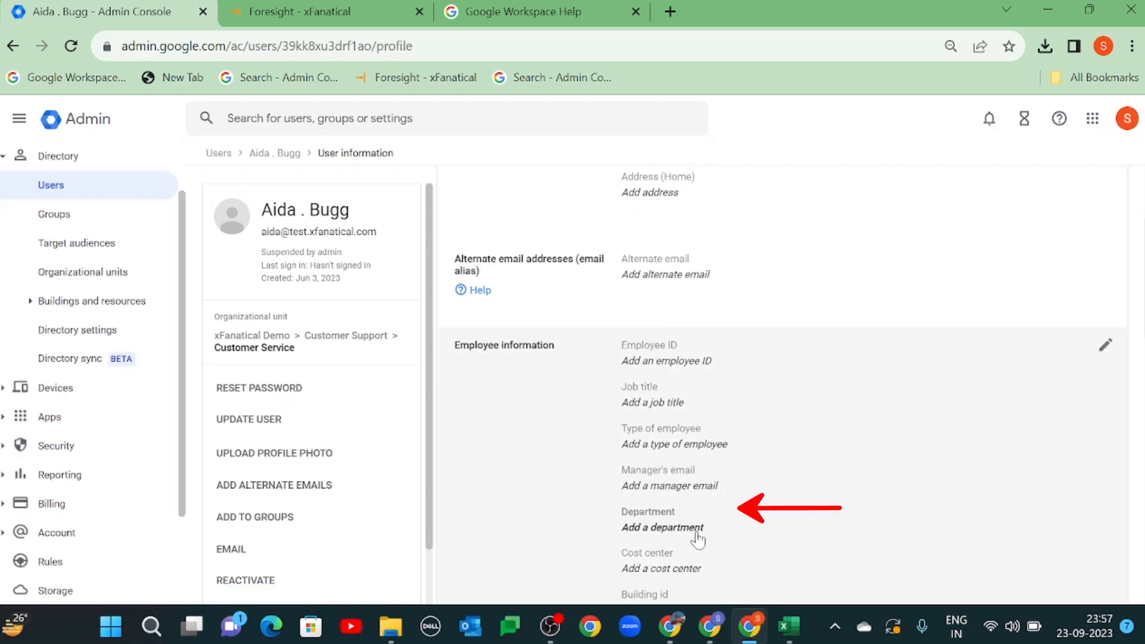
pyautogui.scroll(3, 759, 547)
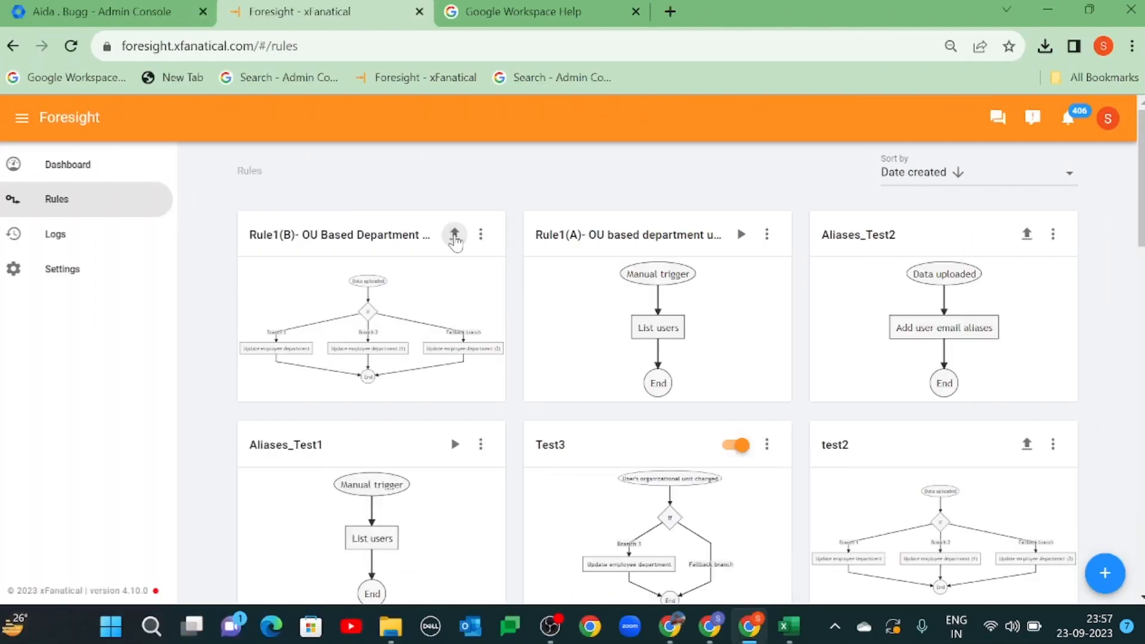
pyautogui.click(187, 235)
pyautogui.click(280, 167)
pyautogui.click(832, 393)
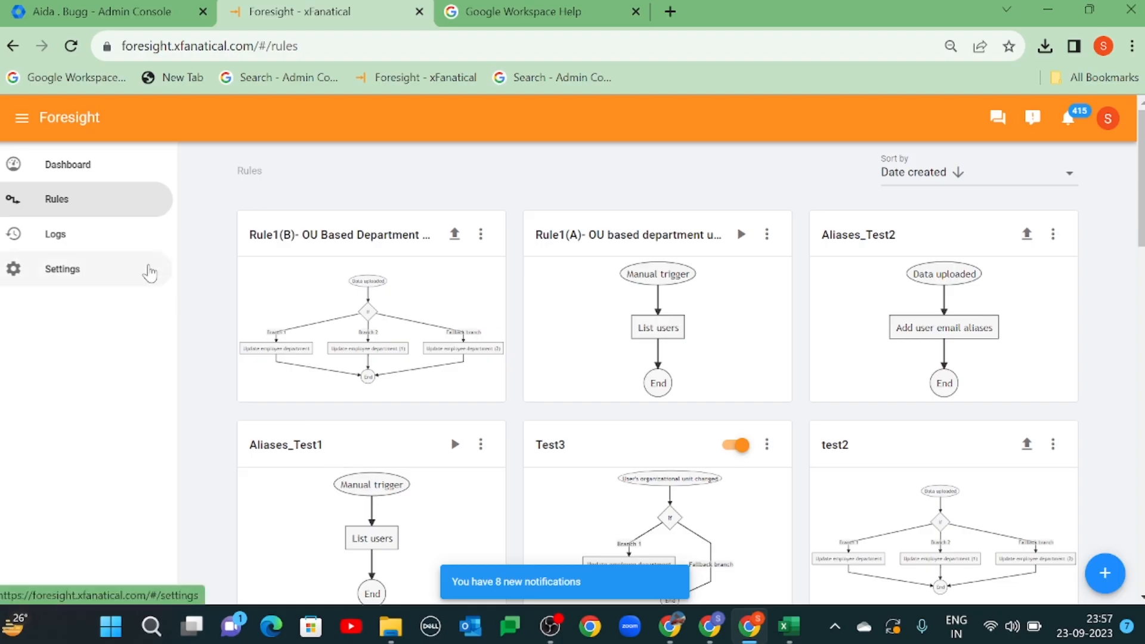
# - Examine the newest Rule1(B) entry in the Foresight logs, including its trigger event and action history
pyautogui.click(125, 245)
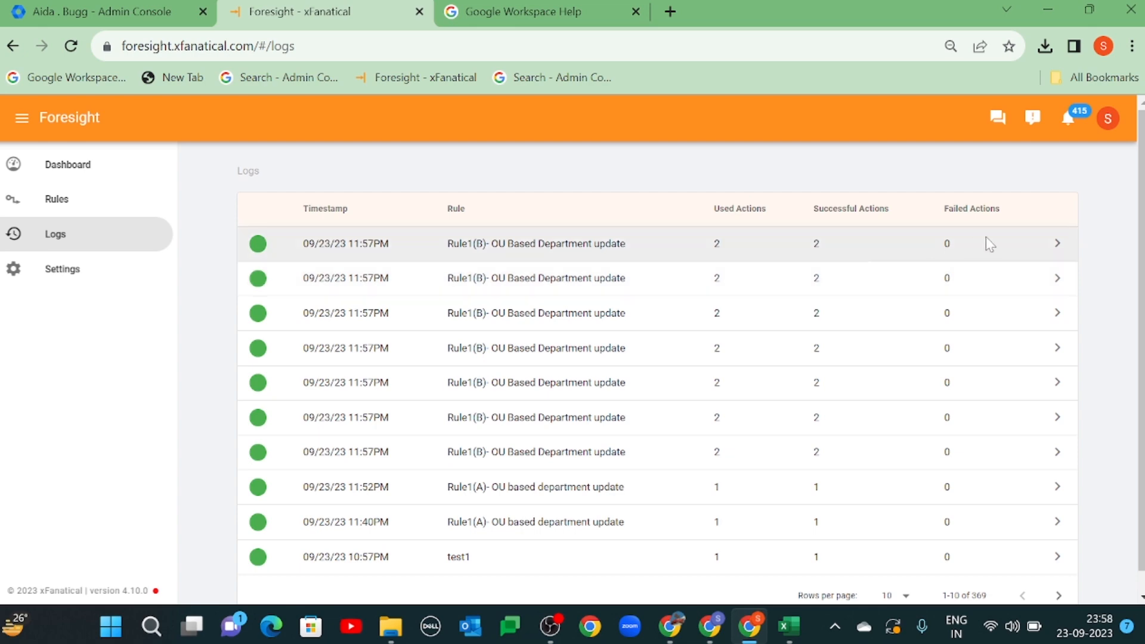
pyautogui.click(1056, 244)
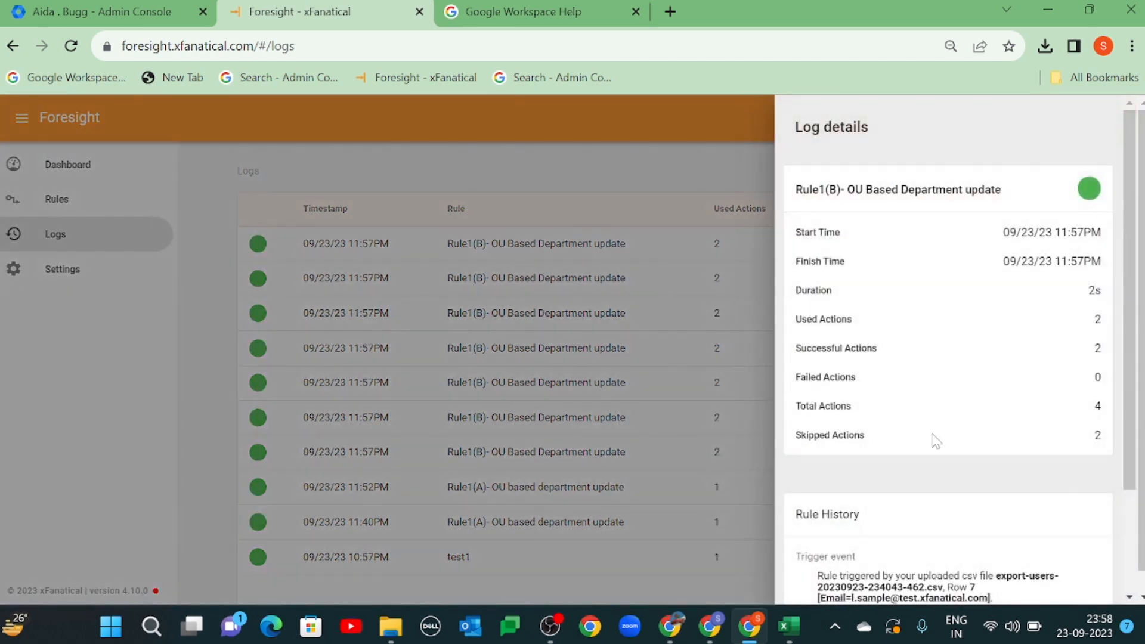
pyautogui.scroll(-2, 924, 473)
pyautogui.scroll(-1, 924, 474)
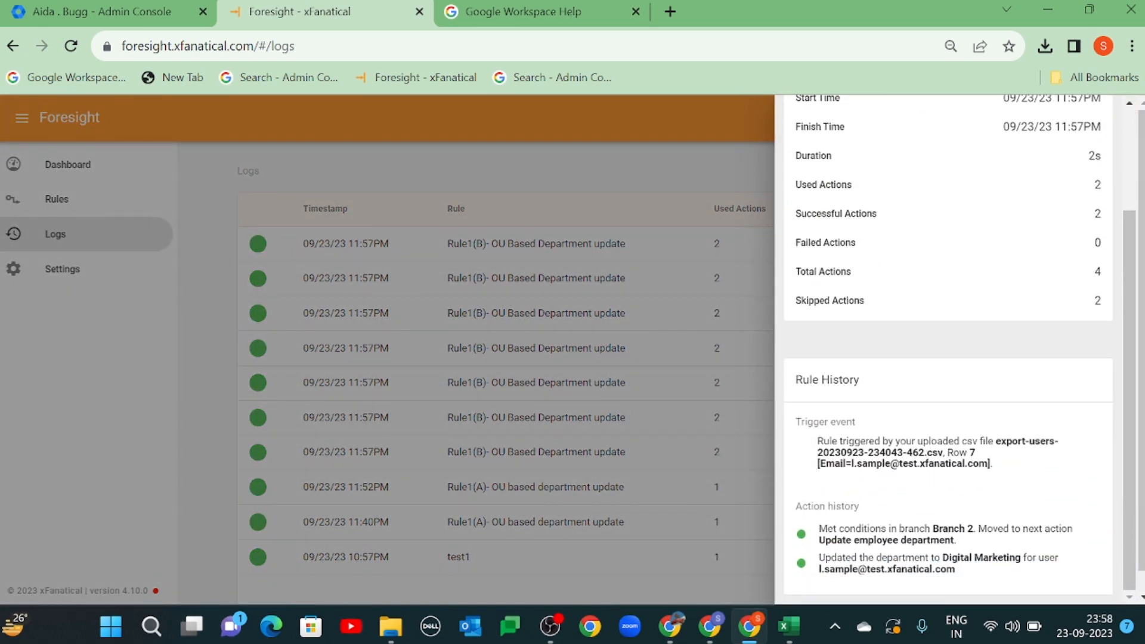
# - Switch to the Google Admin console, filter the user list by the e-mail from the examined log entry, and open that user
pyautogui.scroll(-1, 983, 457)
pyautogui.click(102, 12)
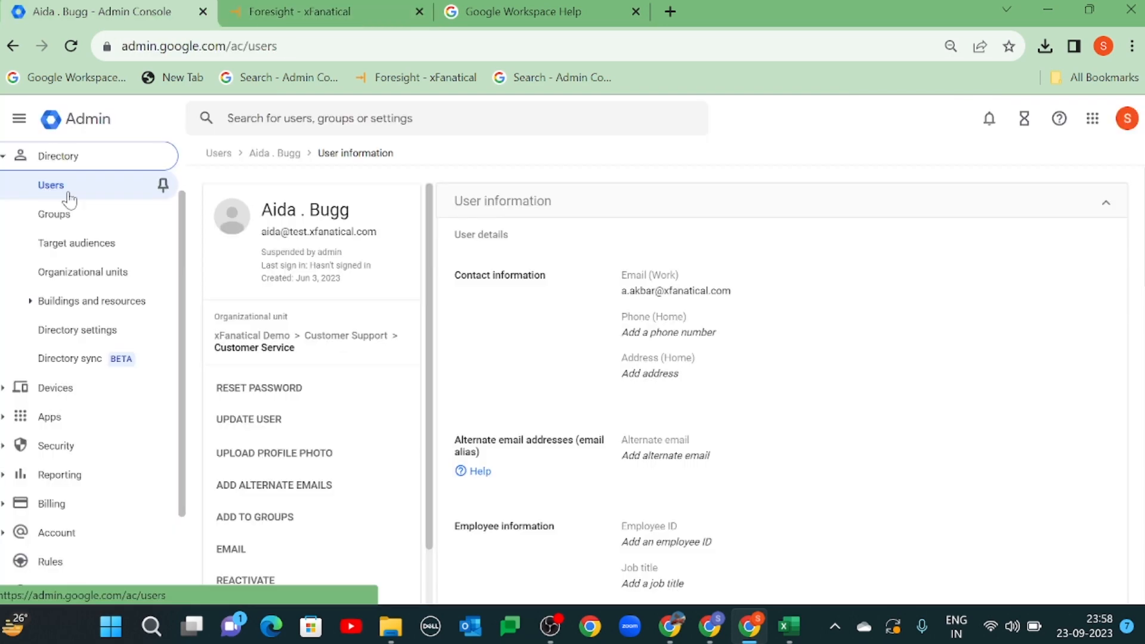
pyautogui.click(65, 190)
pyautogui.click(499, 242)
pyautogui.click(501, 338)
pyautogui.hotkey('ctrl', 'v')
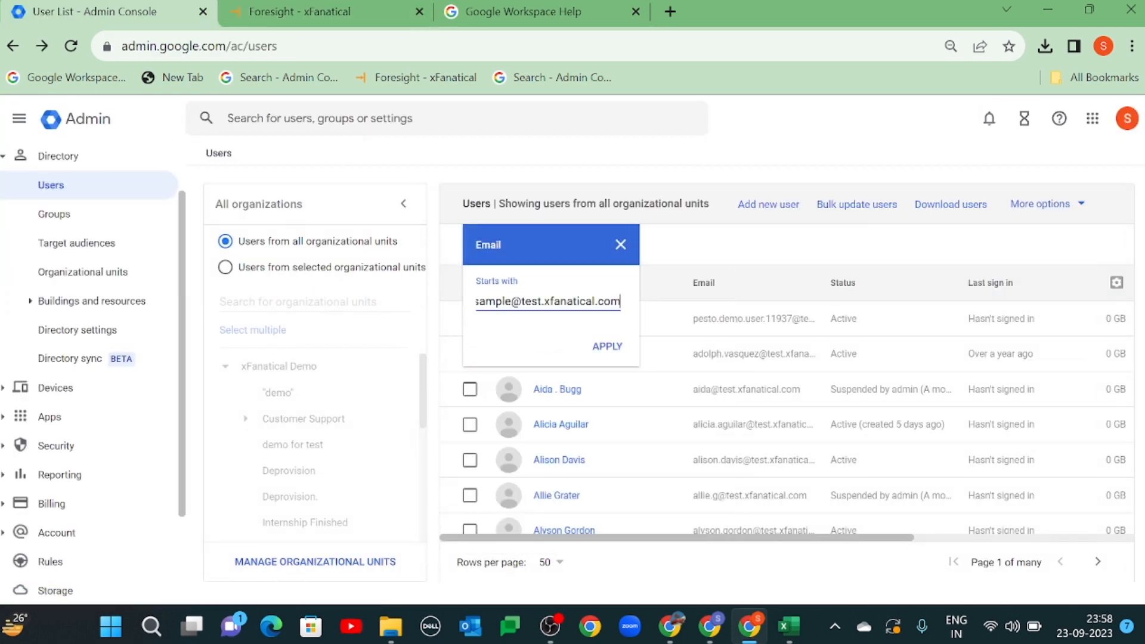
pyautogui.press('Return')
pyautogui.click(575, 320)
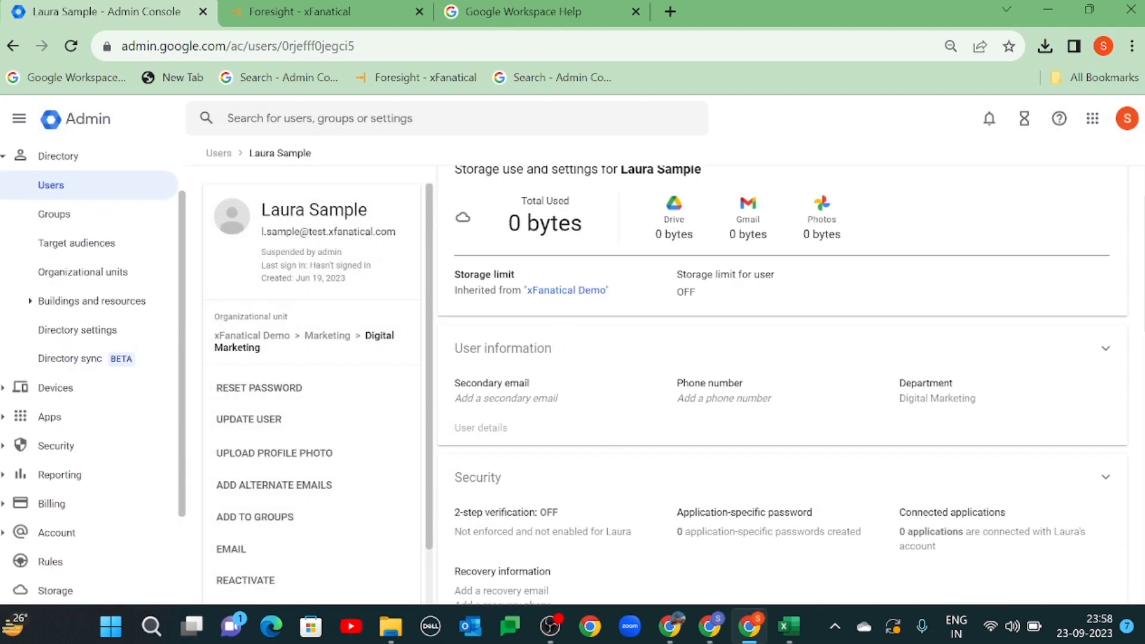
# - Check the opened user's organizational unit against the Department field in the user information
pyautogui.moveTo(365, 336); pyautogui.dragTo(395, 349)
pyautogui.click(471, 387)
pyautogui.scroll(-3, 604, 511)
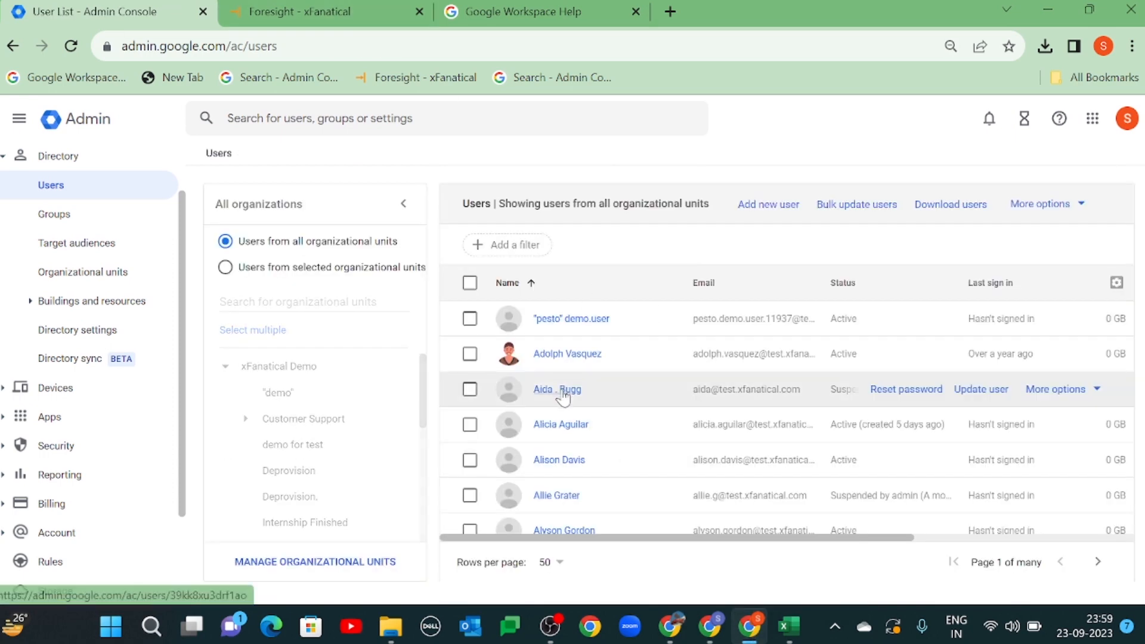
# - Open the third listed user's information and check the Department field under employee information
pyautogui.click(570, 390)
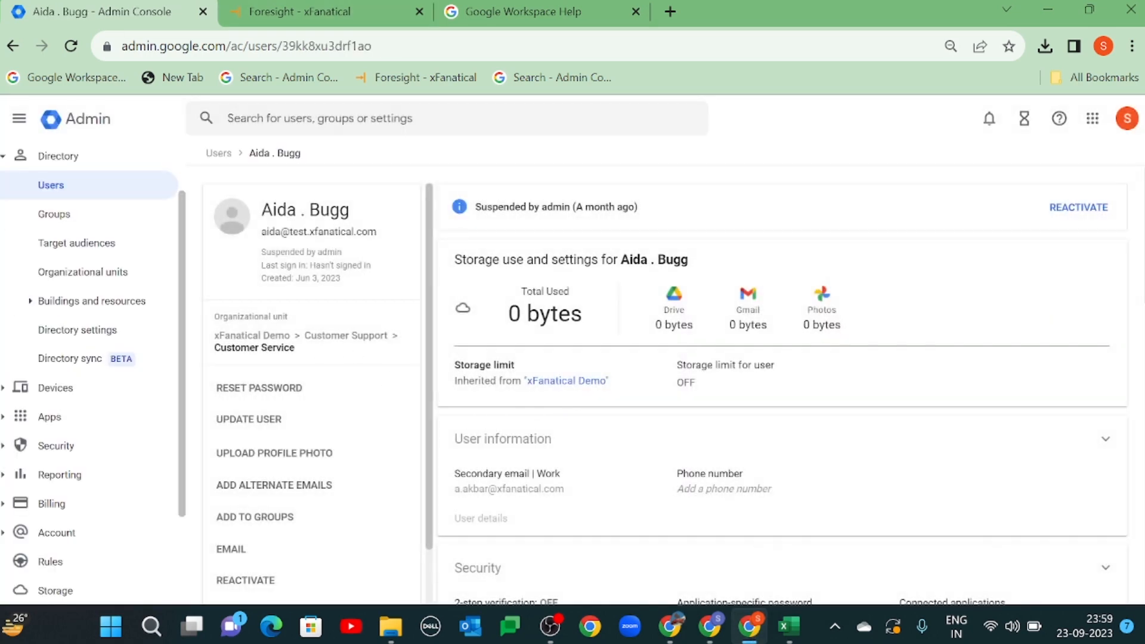
pyautogui.click(542, 441)
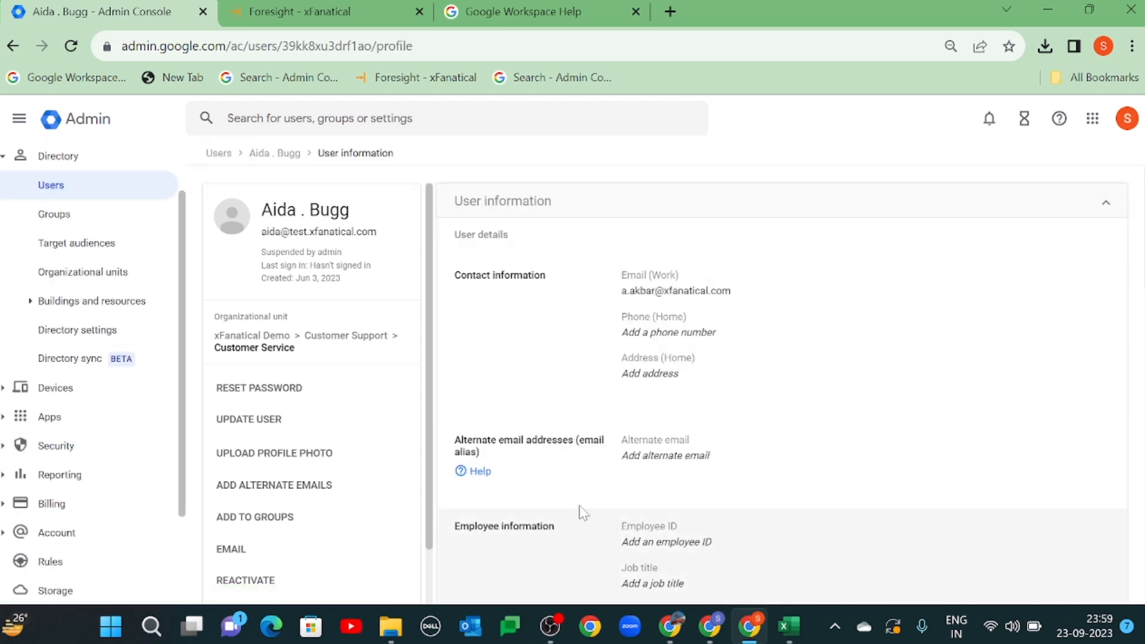
pyautogui.scroll(-3, 583, 513)
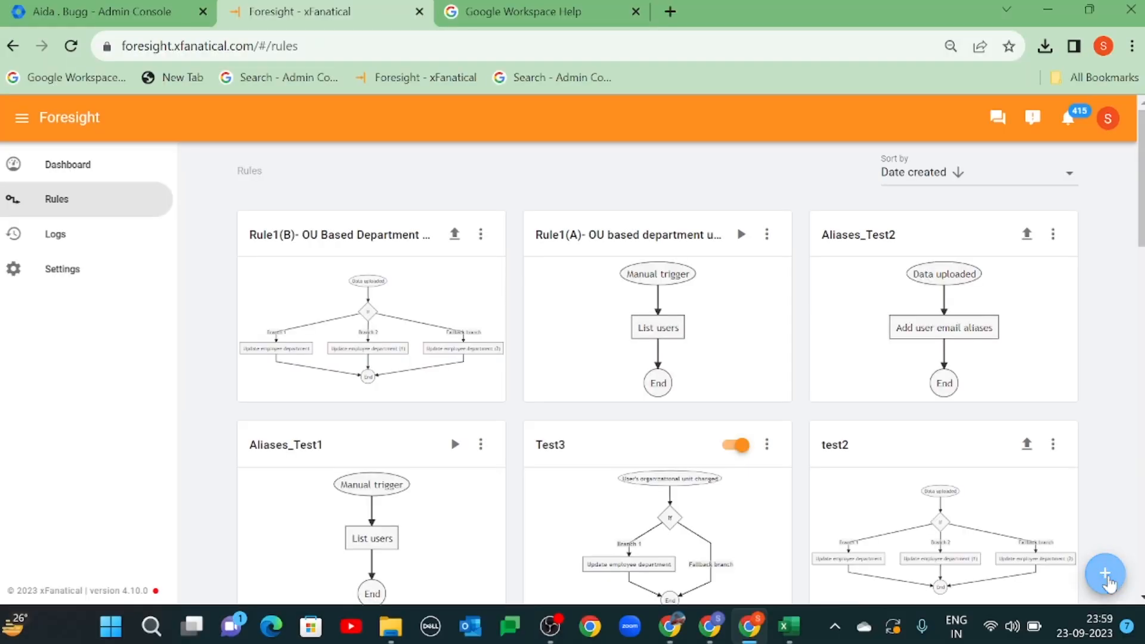
# - Start a new rule with the trigger "User's organizational unit changed"
pyautogui.click(1106, 572)
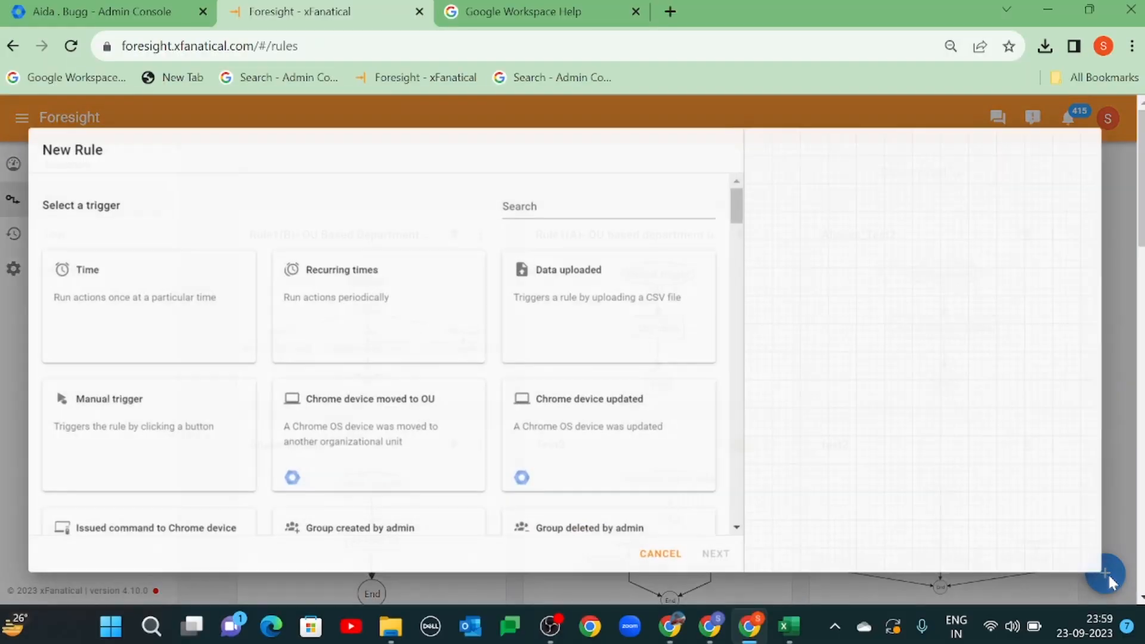
pyautogui.write("User's or")
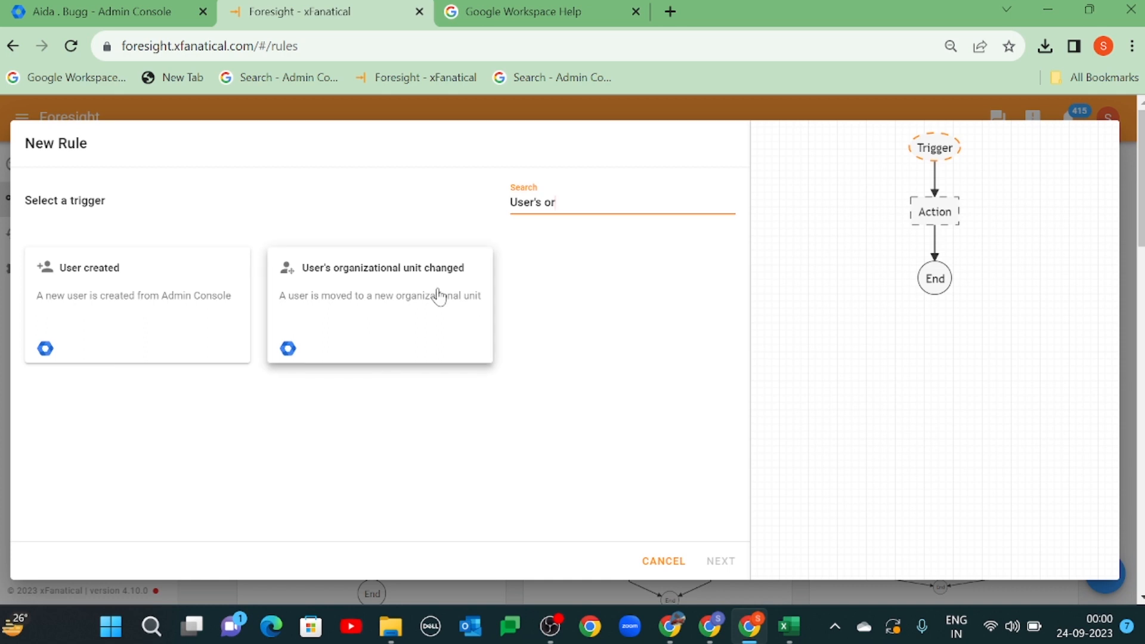
pyautogui.click(438, 296)
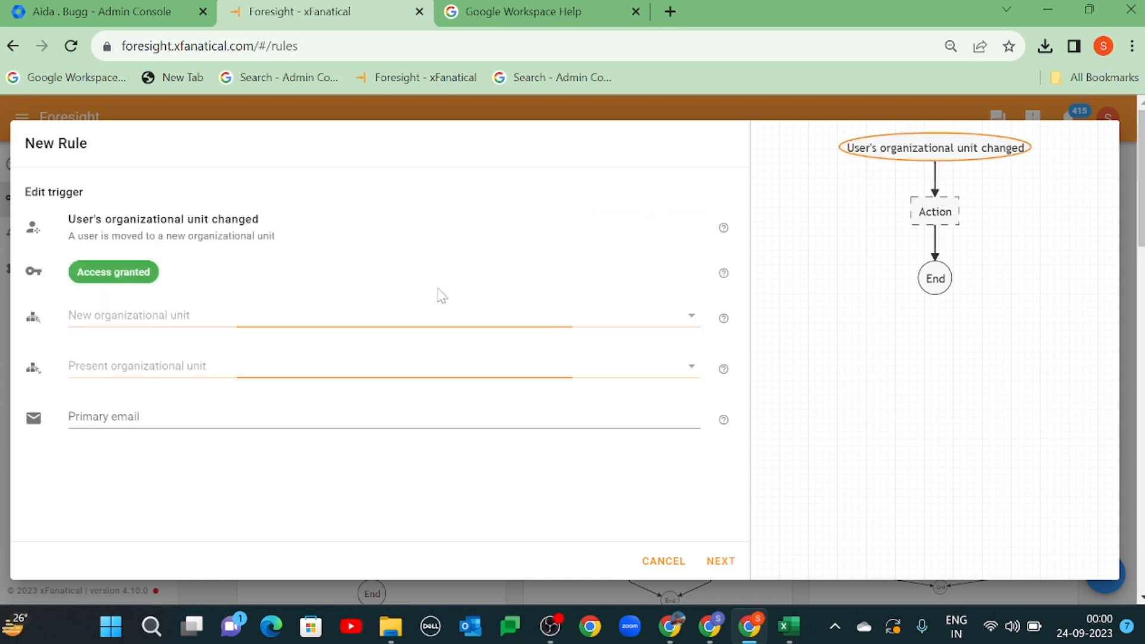
# - Set the trigger's new organizational unit to /Customer Support/Customer Service and present organizational unit to /Customer Support/Customer Success, and proceed to the actions
pyautogui.click(281, 315)
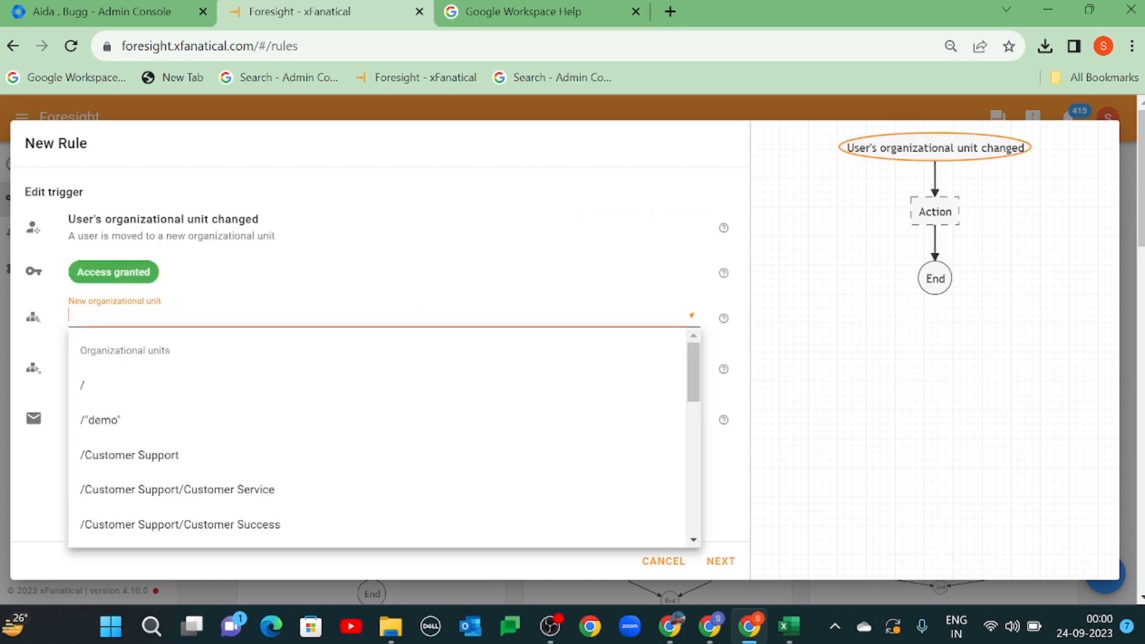
pyautogui.click(278, 489)
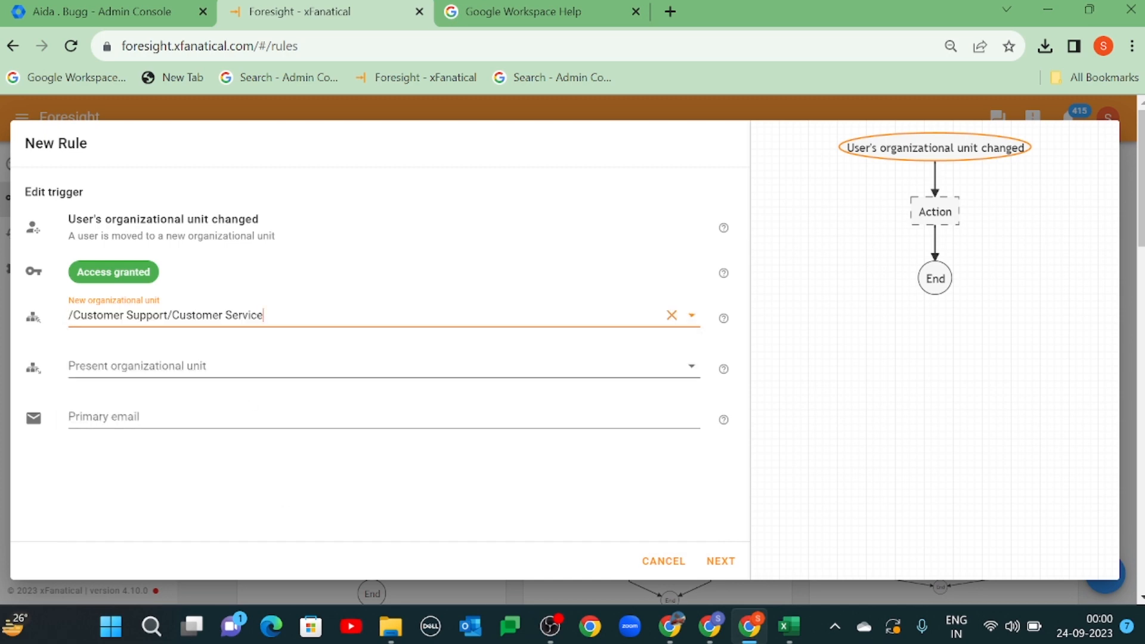
pyautogui.click(261, 365)
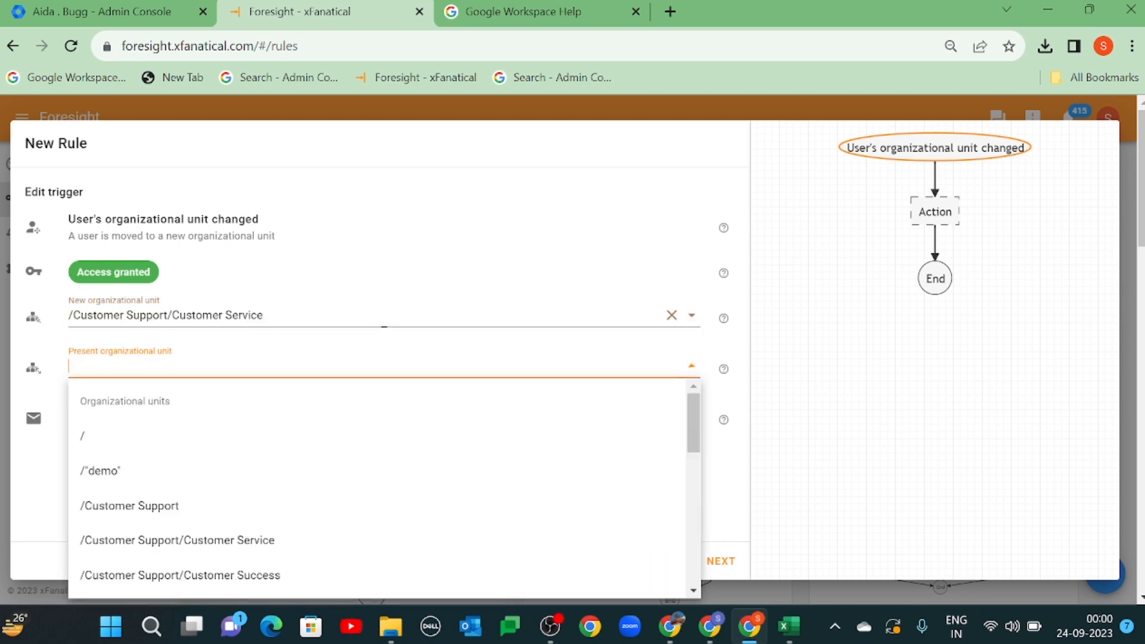
pyautogui.click(244, 576)
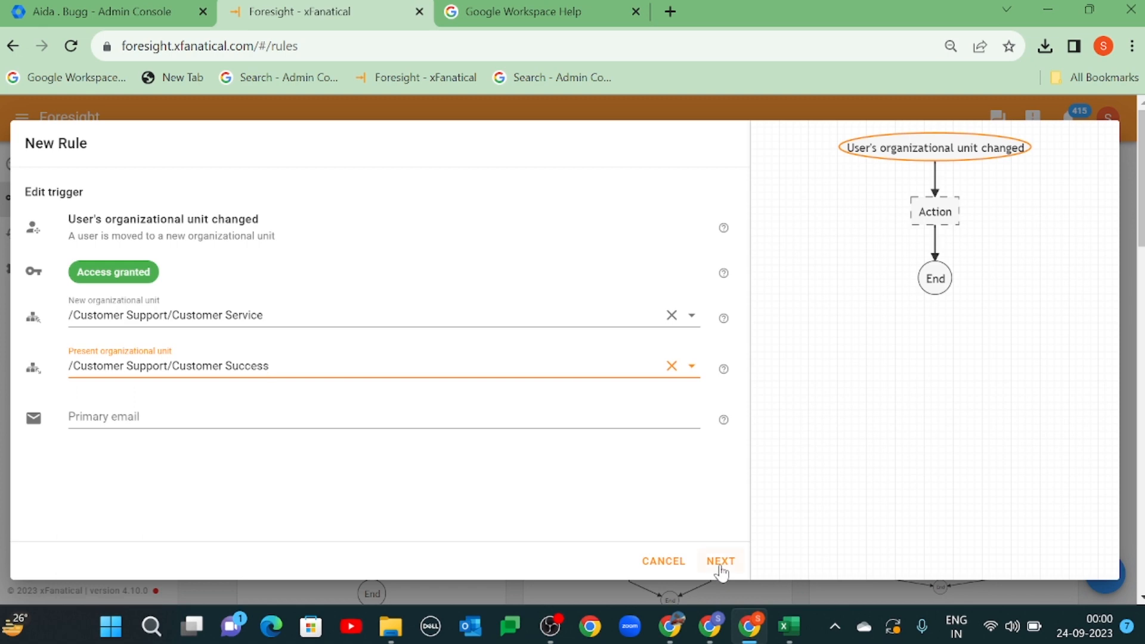
pyautogui.click(721, 564)
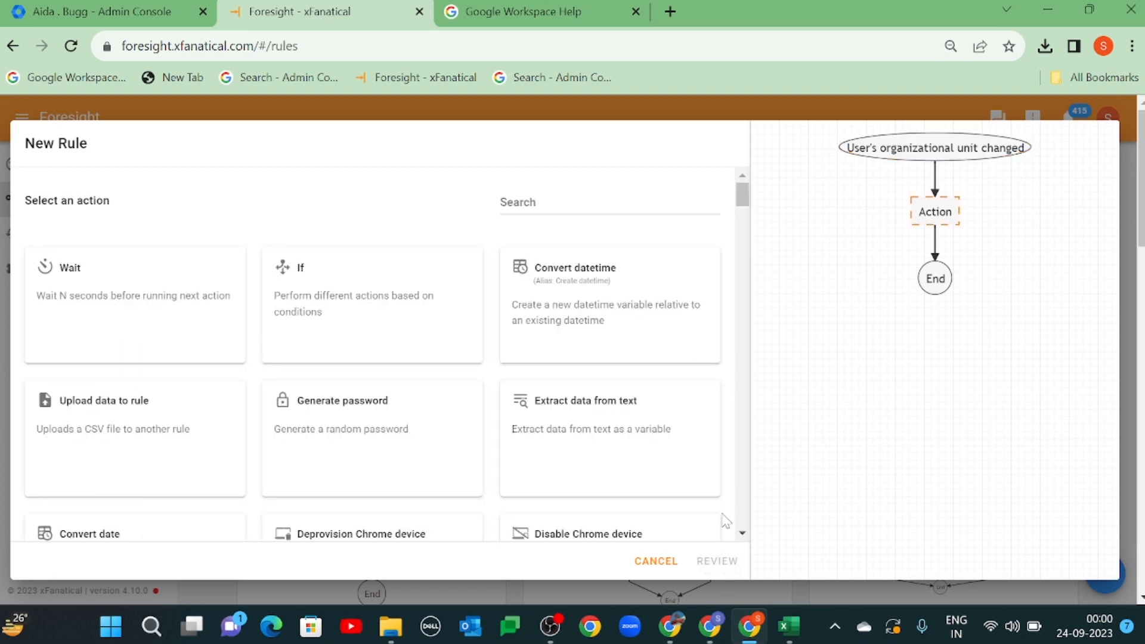
# - Add an If action and choose New Organizational Unit Path as the condition variable of Branch 1
pyautogui.click(347, 311)
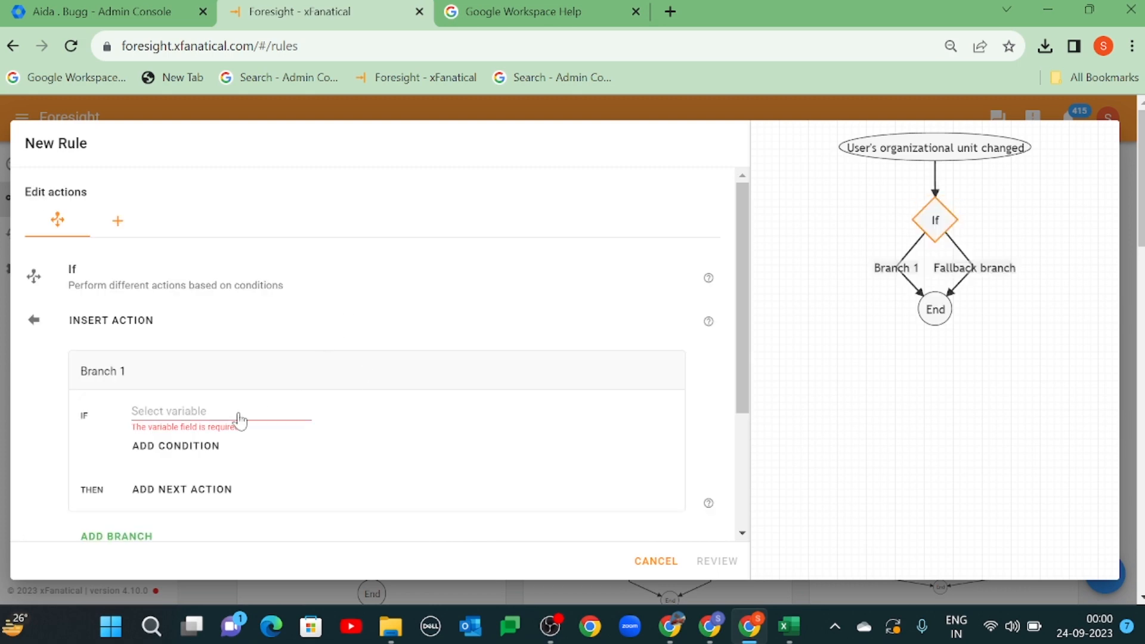
pyautogui.scroll(-2, 197, 412)
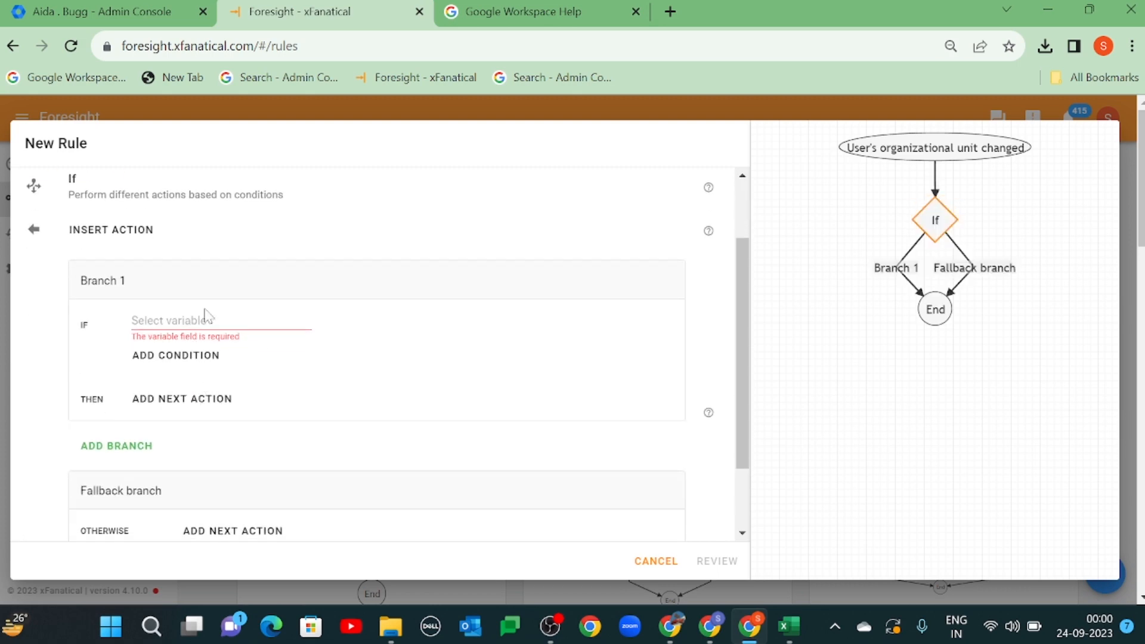
pyautogui.click(207, 322)
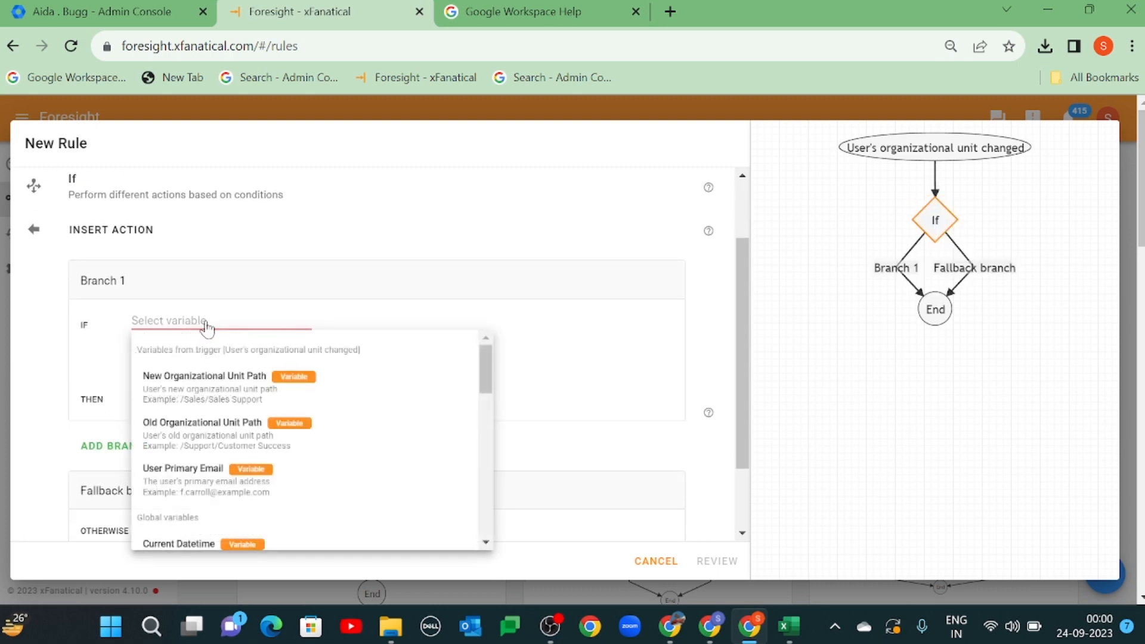
pyautogui.click(225, 398)
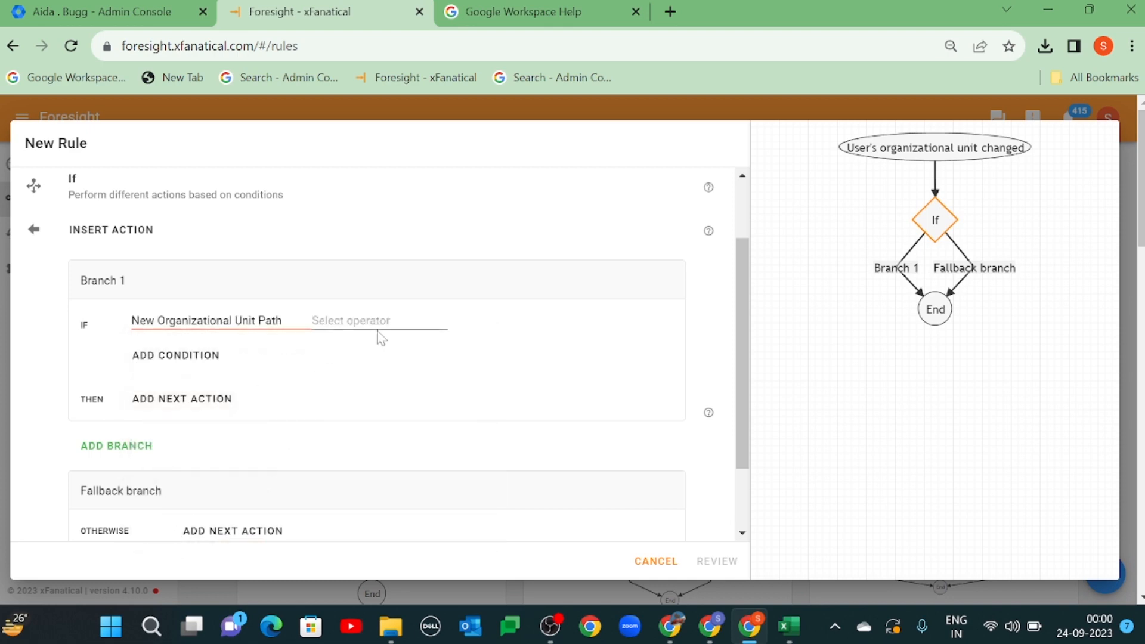
# - Complete the Branch 1 condition with the operator "text starts with" and the value /Customer Support/Customer Services
pyautogui.click(377, 325)
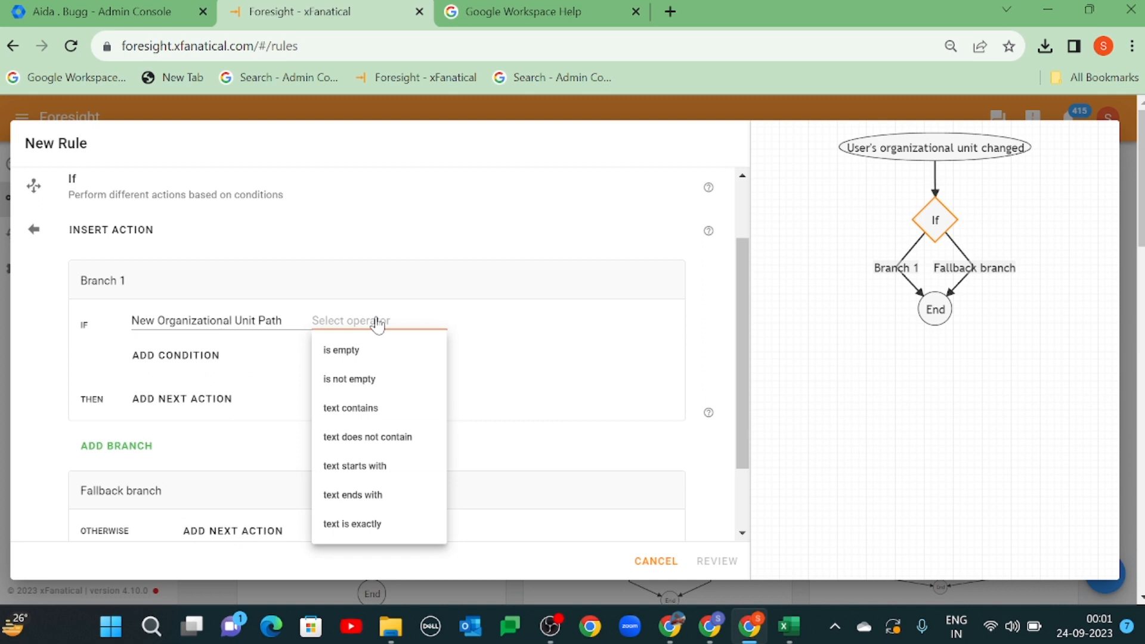
pyautogui.click(371, 472)
pyautogui.write('Customer Support/C')
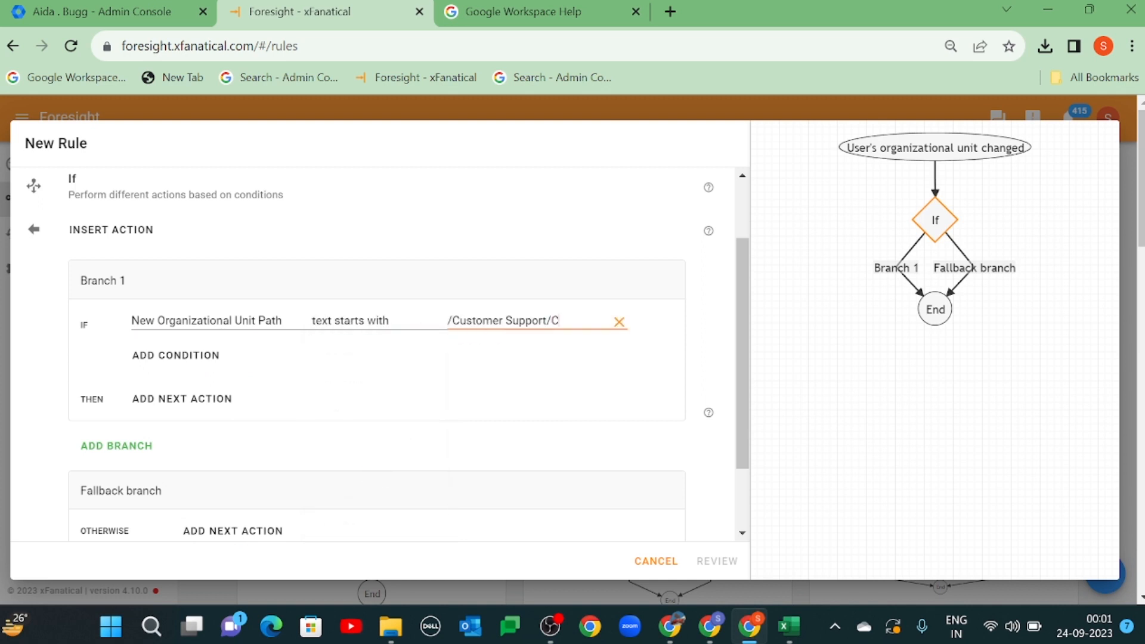
pyautogui.write('utomer')
pyautogui.click(565, 321)
pyautogui.write('stomer')
pyautogui.press('End')
pyautogui.write('Servi')
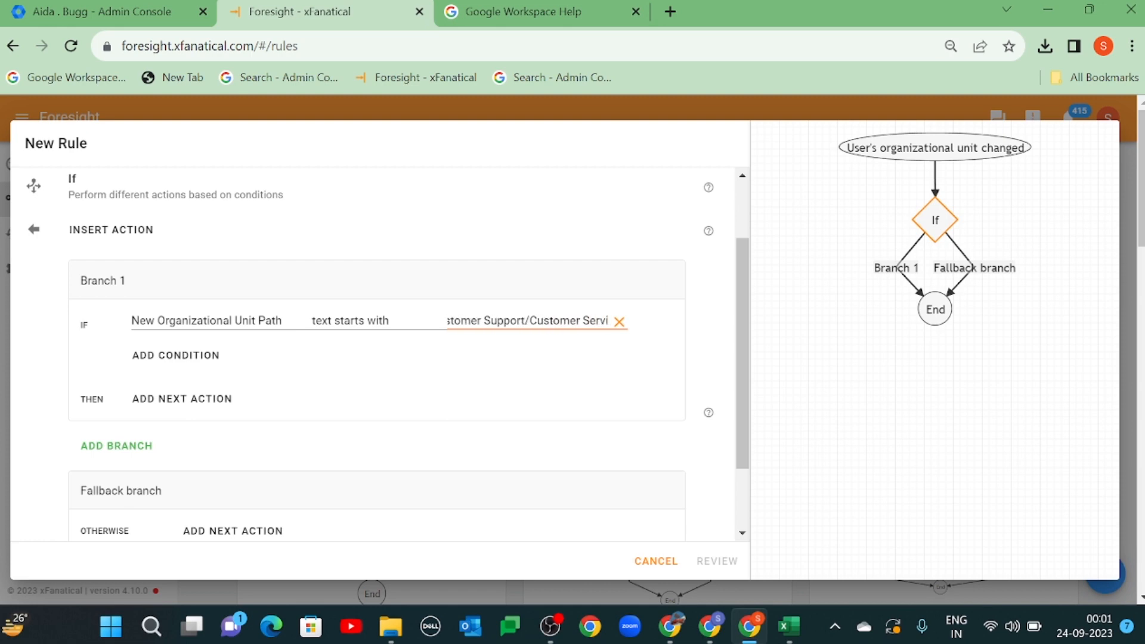
pyautogui.write('ces')
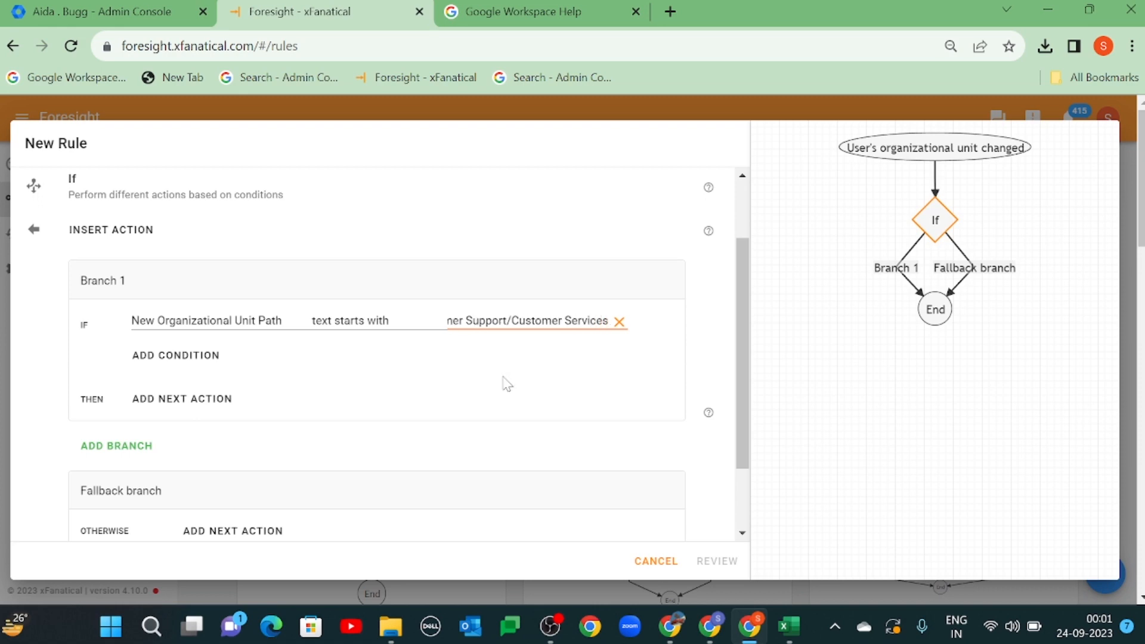
# - Search for "update empl" and add Update employee department as the next action of Branch 1
pyautogui.click(208, 409)
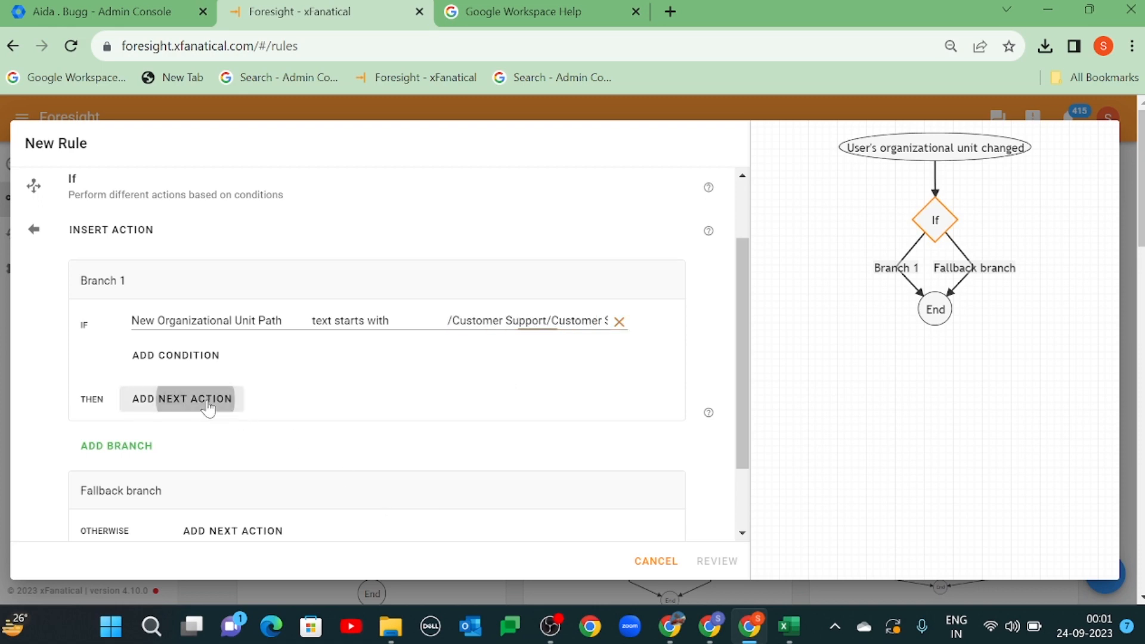
pyautogui.click(540, 202)
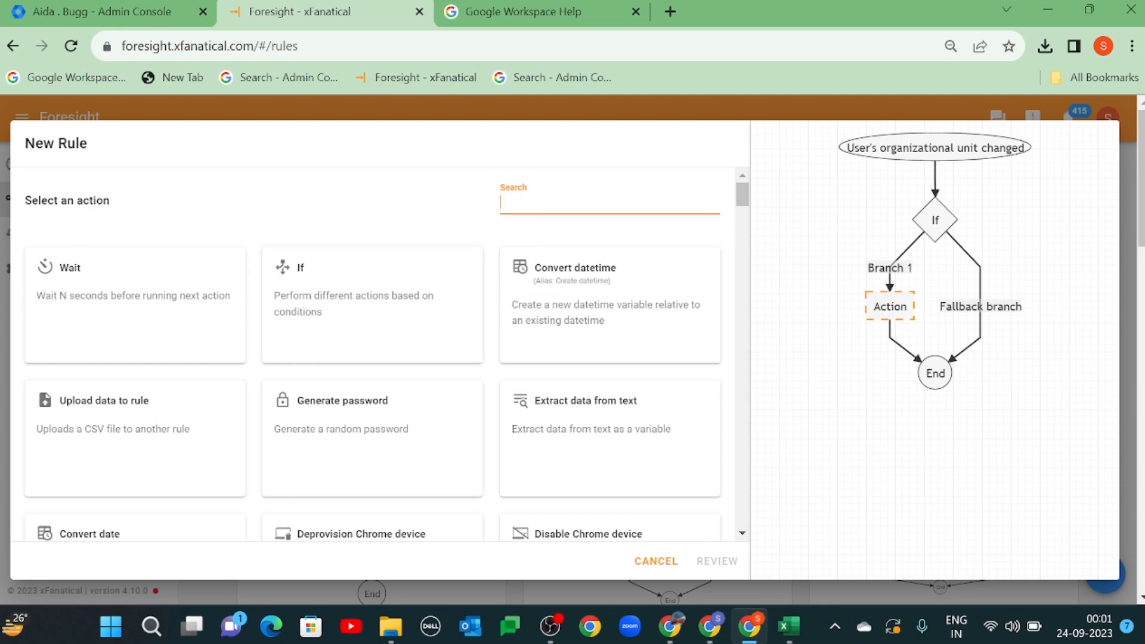
pyautogui.write('update')
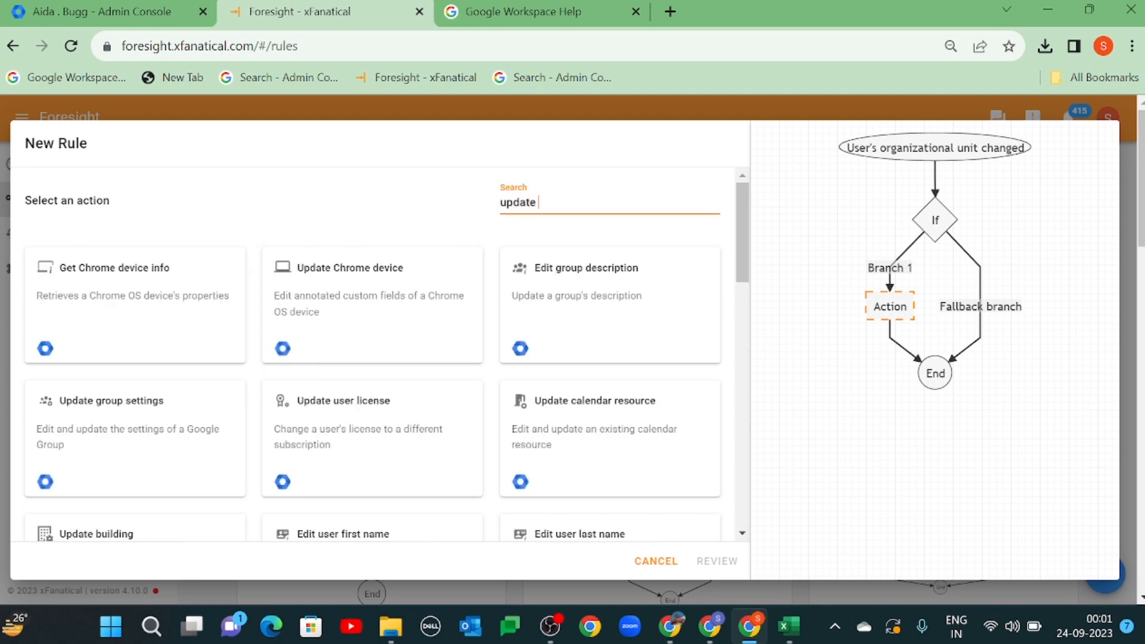
pyautogui.write(' empl')
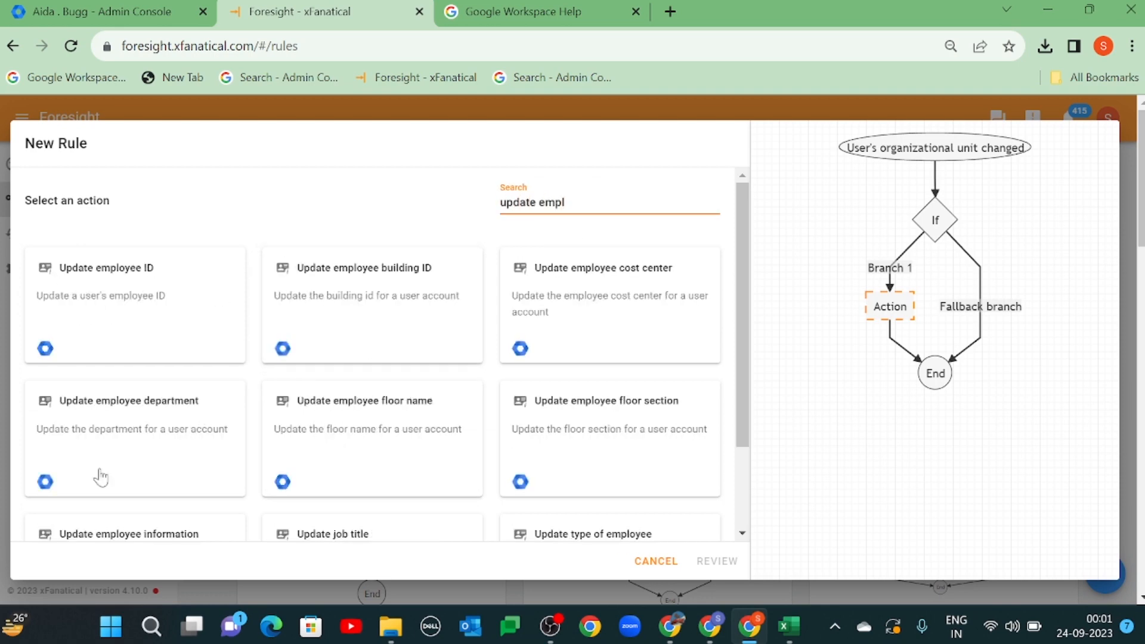
pyautogui.click(171, 427)
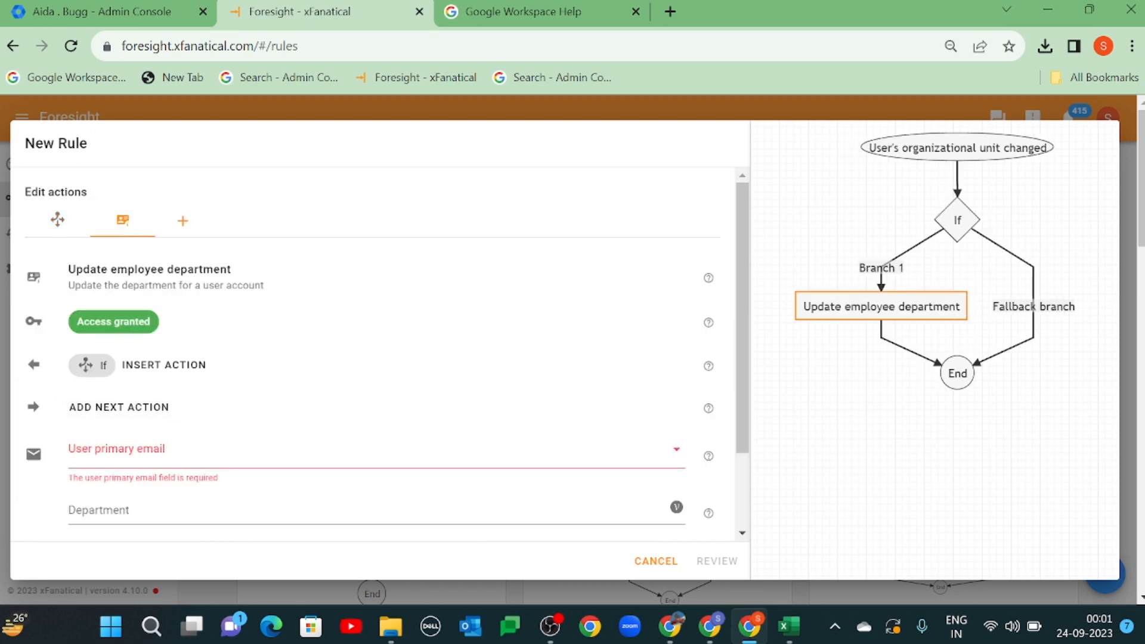
# - Set the action's user primary email to the trigger's User Primary Email variable and the department to Customer Service
pyautogui.click(129, 451)
pyautogui.click(131, 540)
pyautogui.click(129, 511)
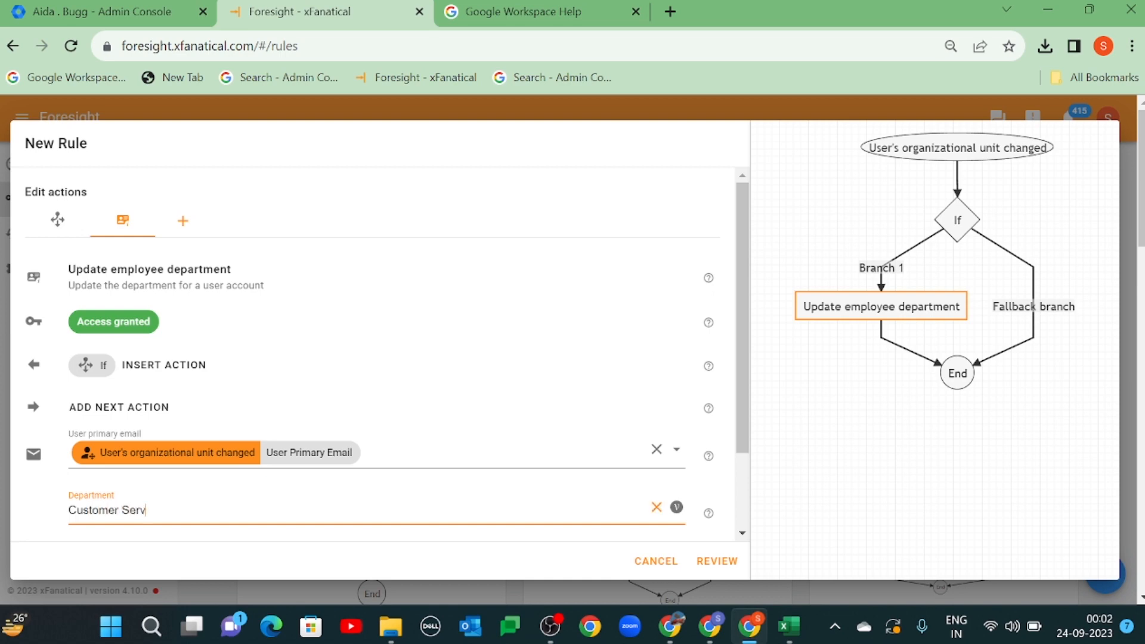
pyautogui.scroll(-2, 477, 537)
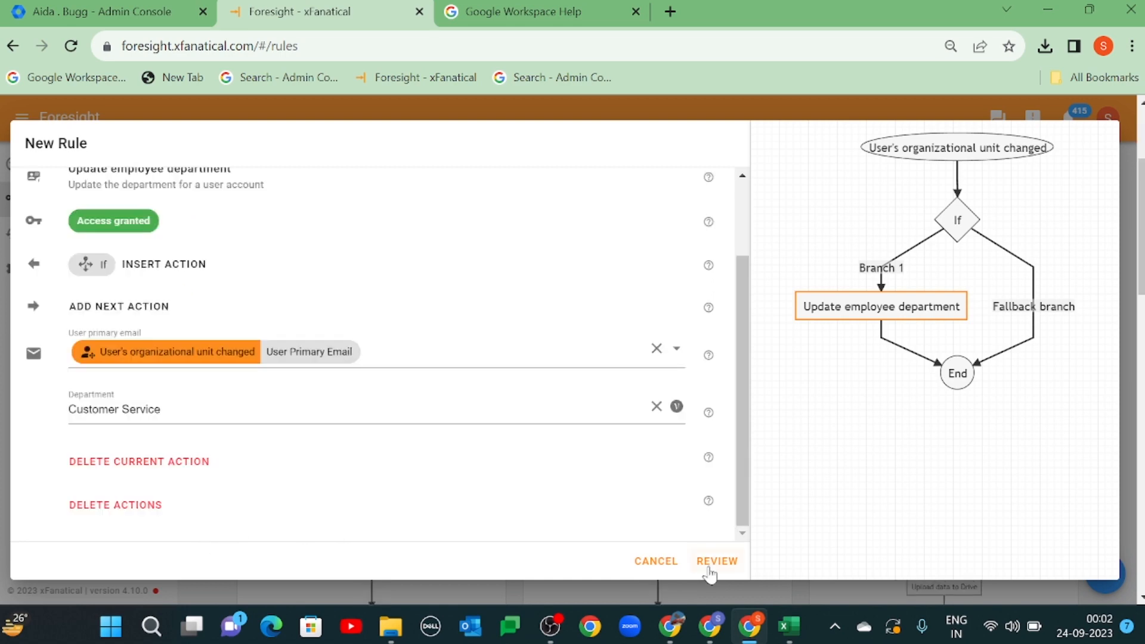
# - Review the rule, name it "Auto Update department by OU" and create it
pyautogui.click(711, 564)
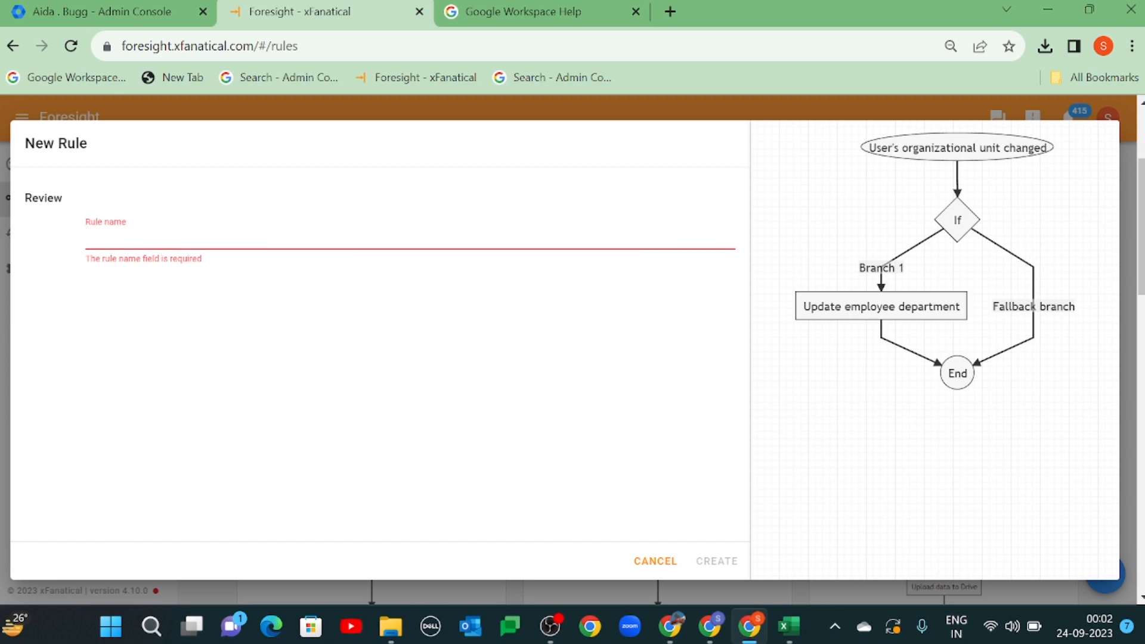
pyautogui.write('Auto Update department by OU')
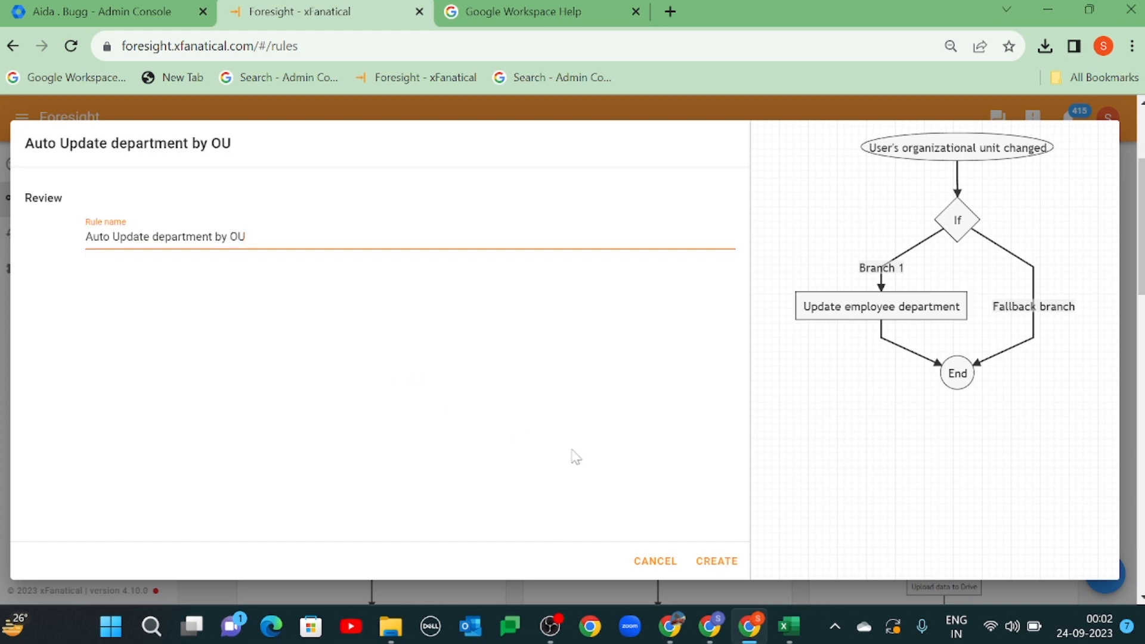
pyautogui.click(715, 562)
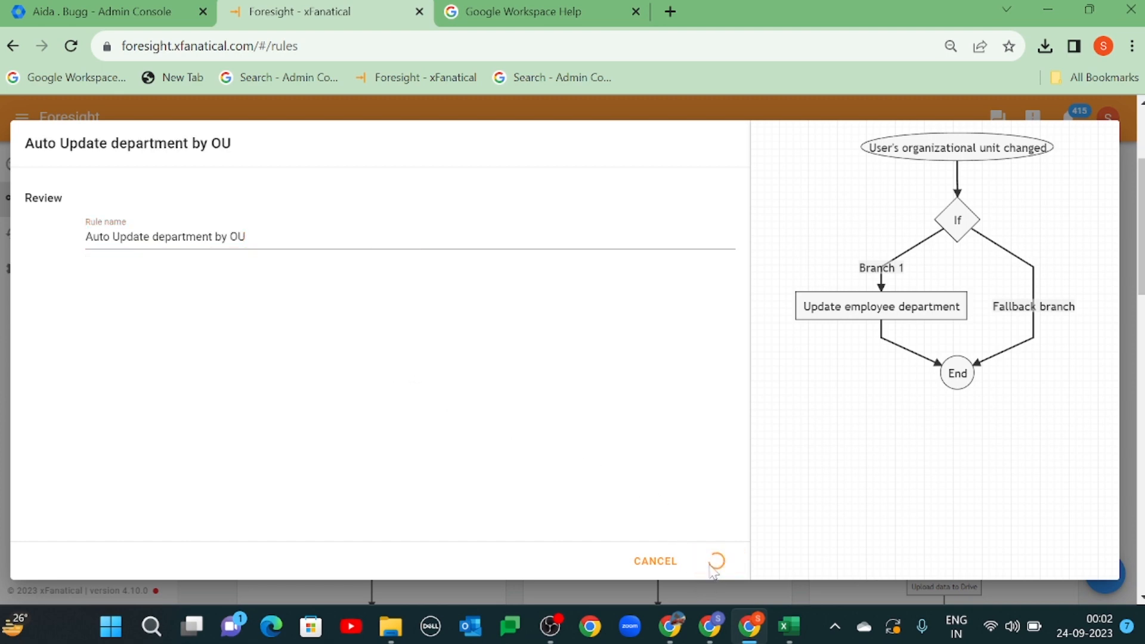